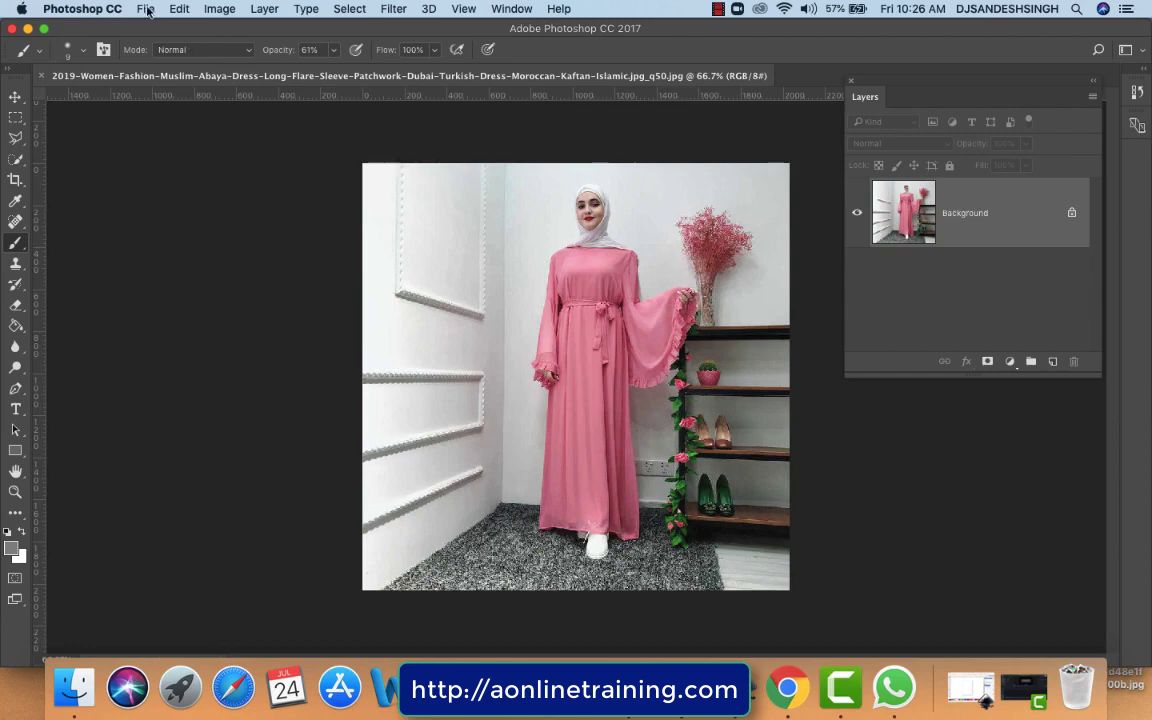
Open the black-and-white floral pattern image 58487827-white-rose-seamless-pattern, ignoring its invalid ICC profile
left_click(146, 10)
left_click(155, 44)
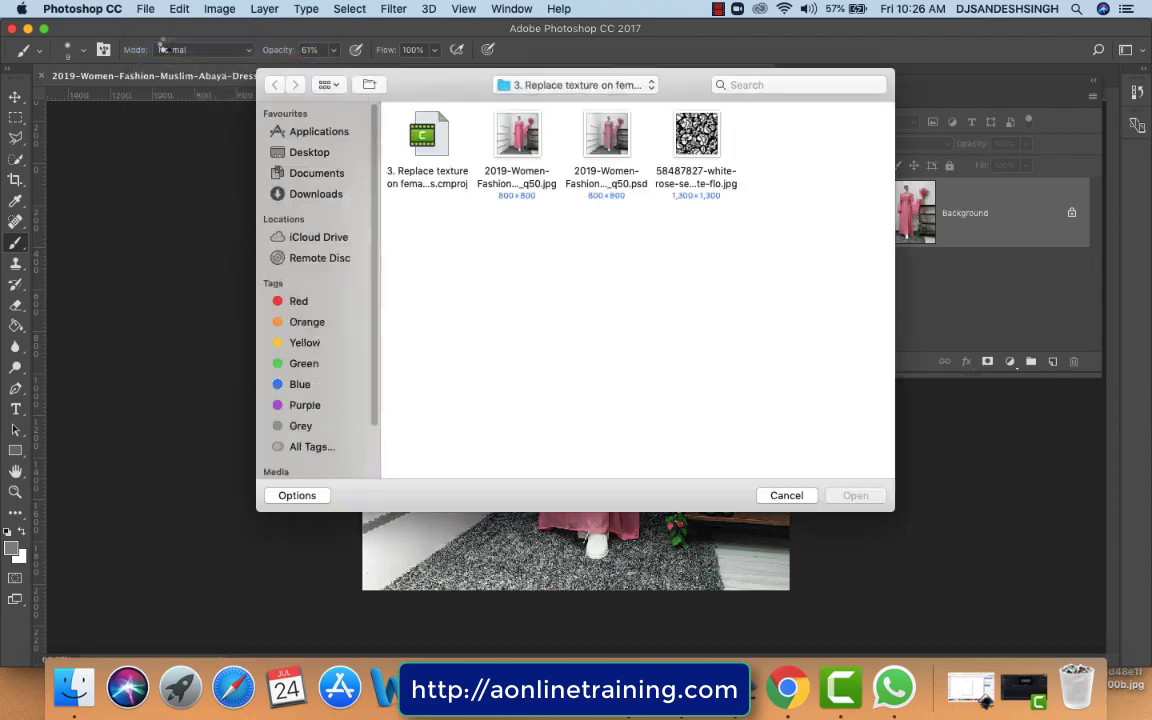
left_click(681, 133)
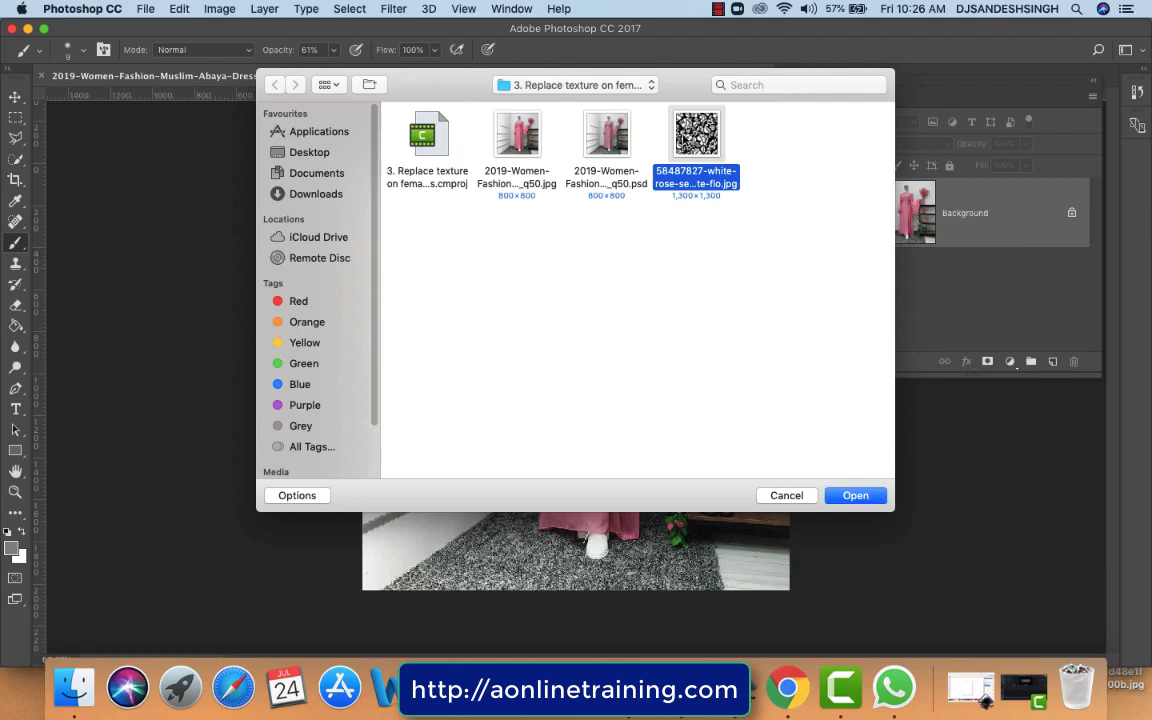
left_click(856, 496)
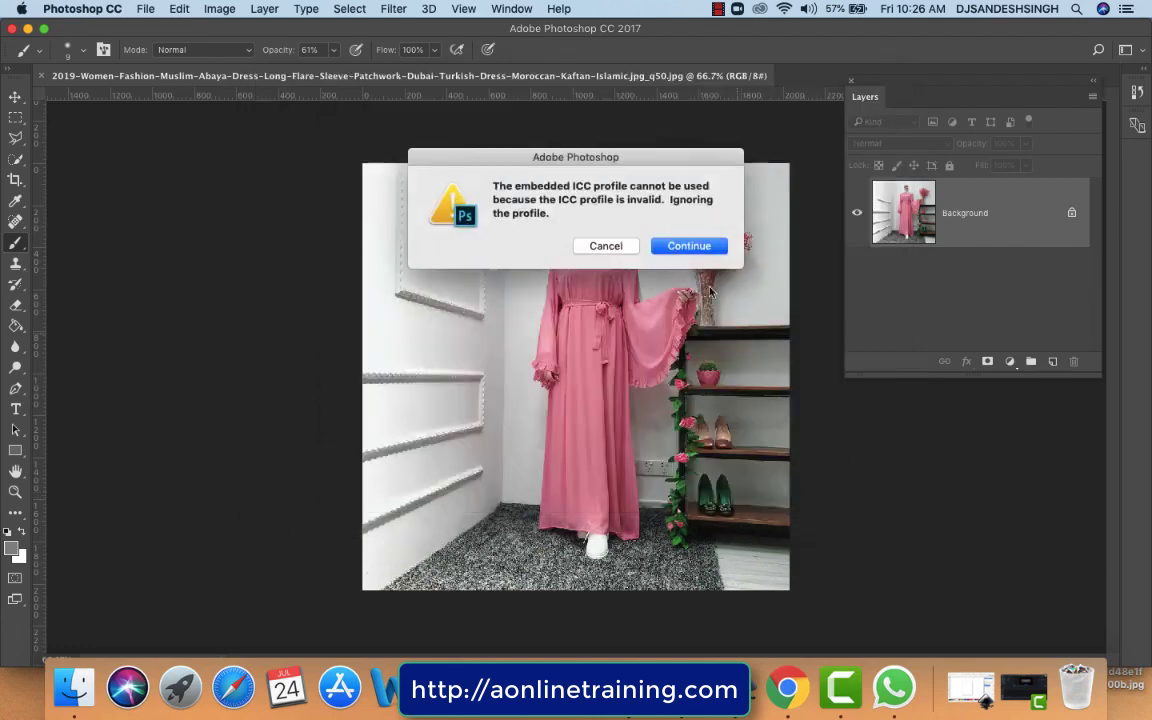
left_click(689, 246)
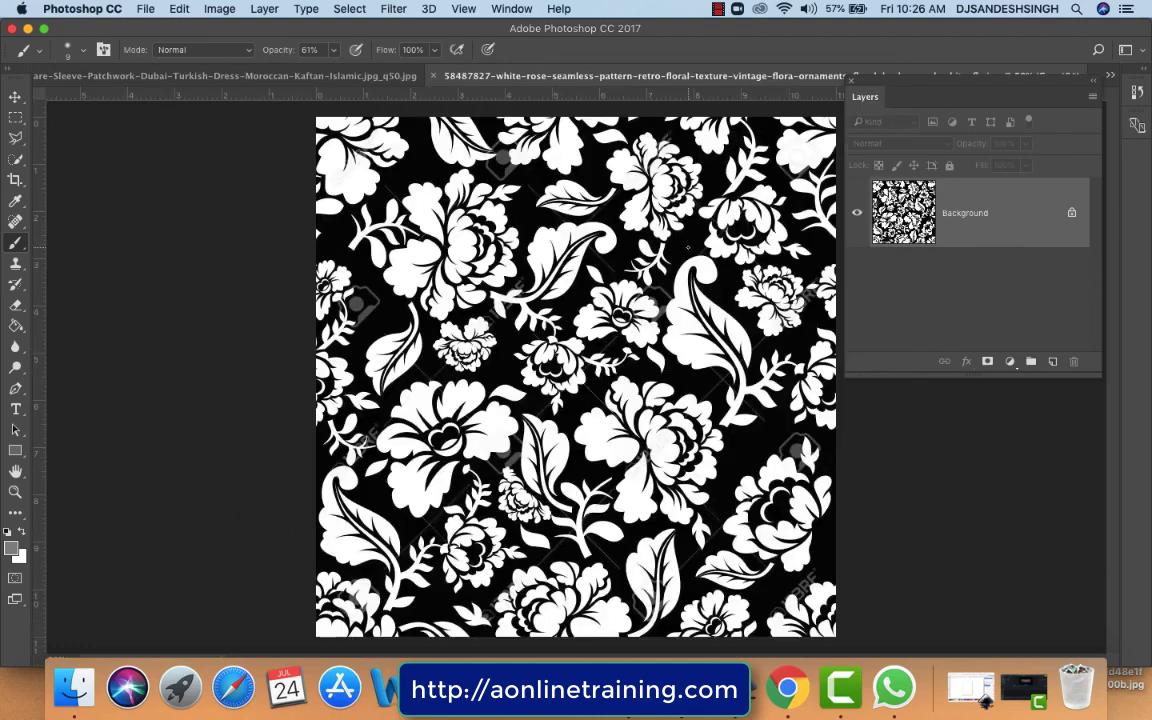
Arrange the dress photo and the floral pattern side by side and shift the divider slightly toward the photo
left_click(16, 97)
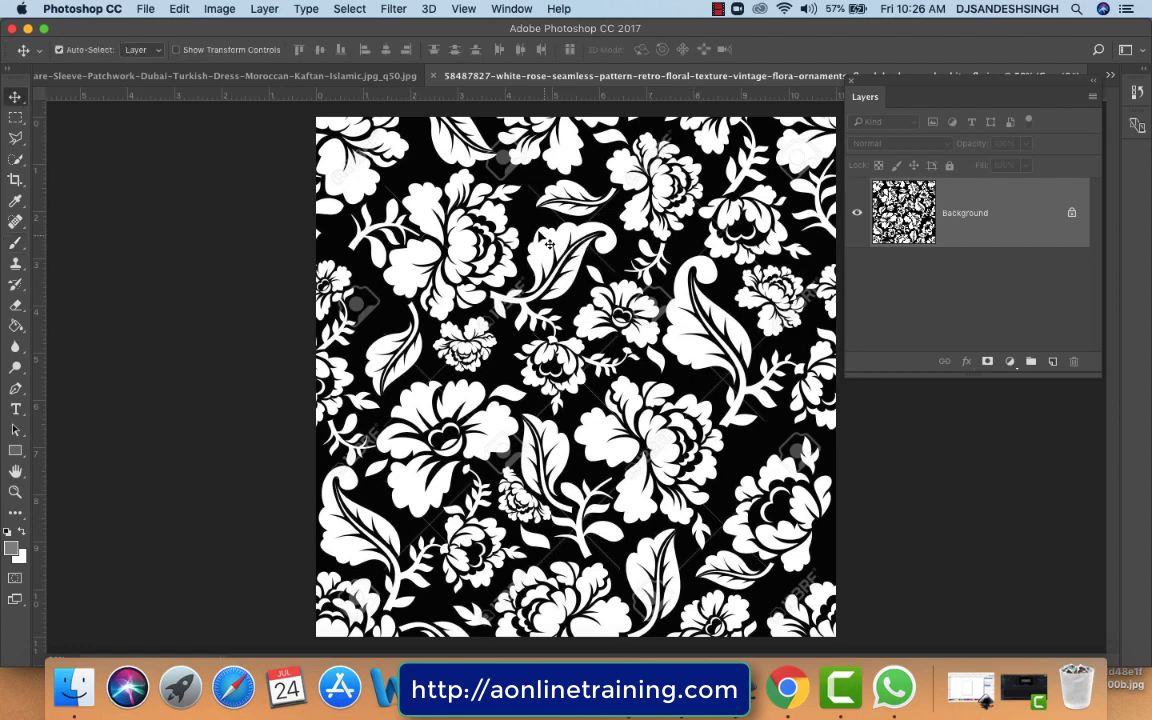
left_click(512, 9)
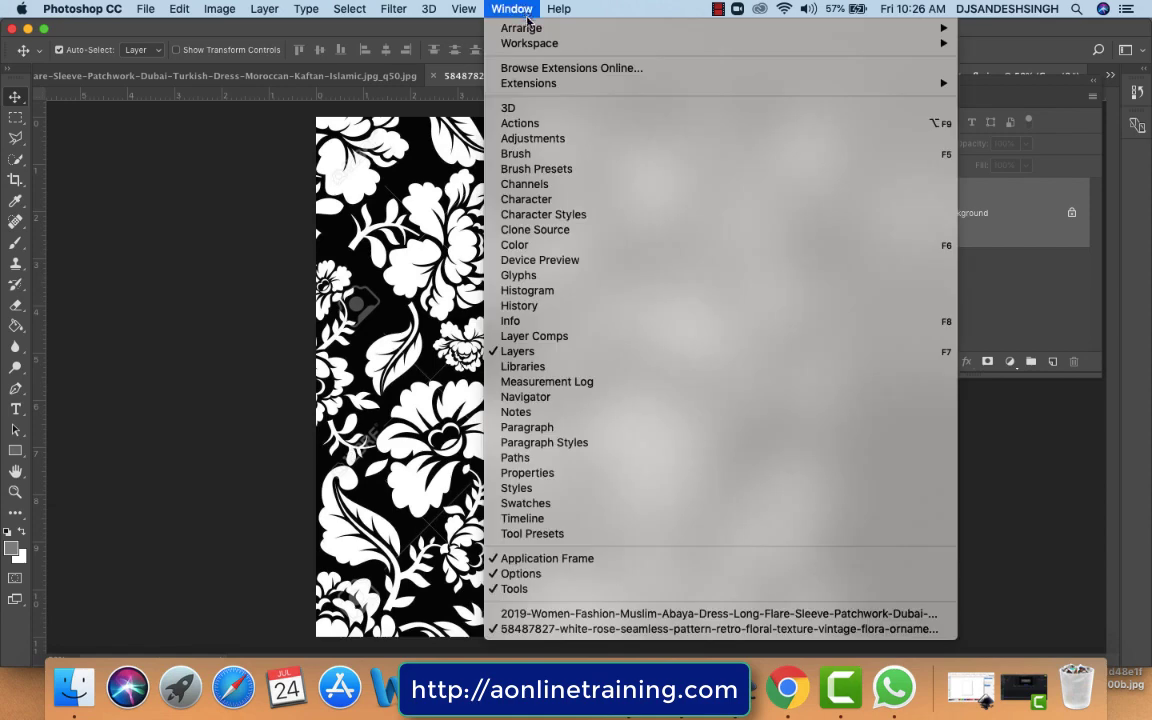
mouse_move(530, 28)
left_click(340, 38)
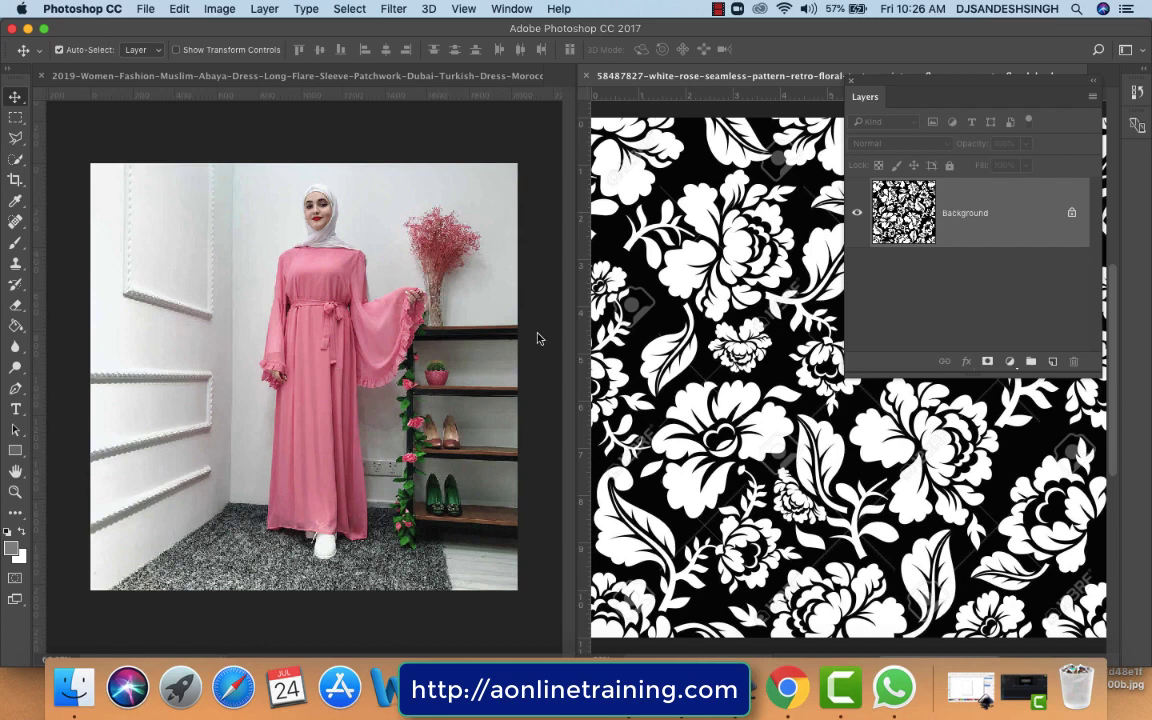
left_click_drag(578, 312, 562, 312)
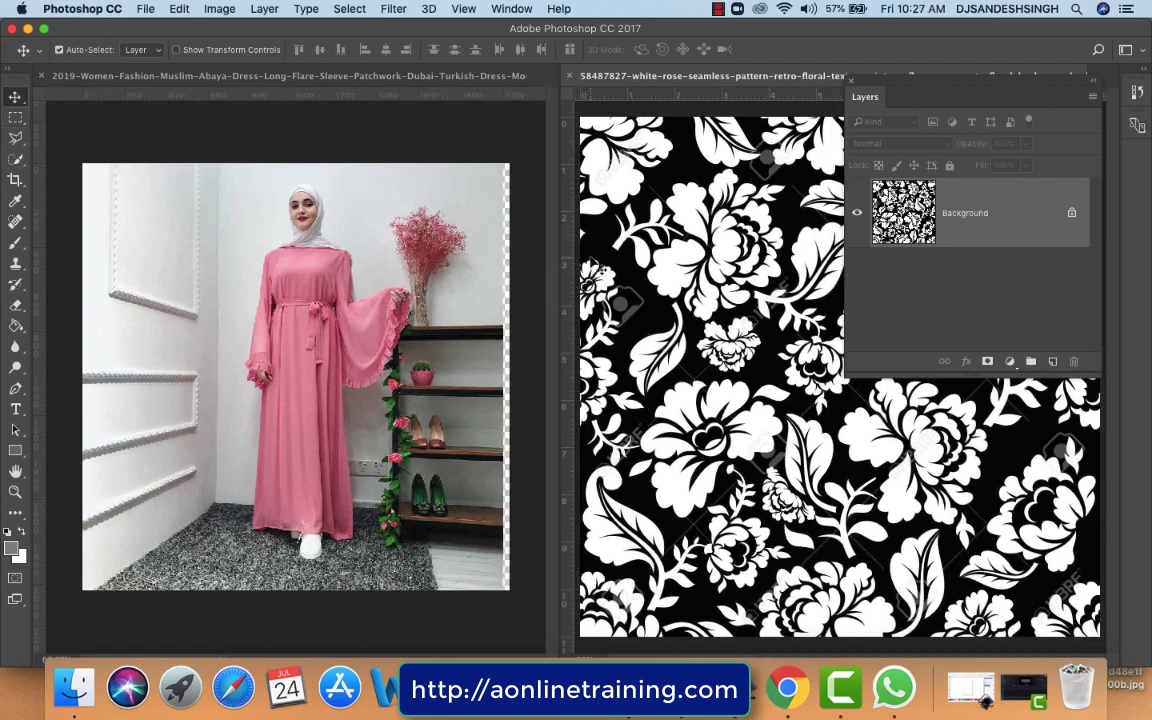
Select the white flowers in the pattern image with Color Range by sampling their white at fuzziness 98
left_click(345, 11)
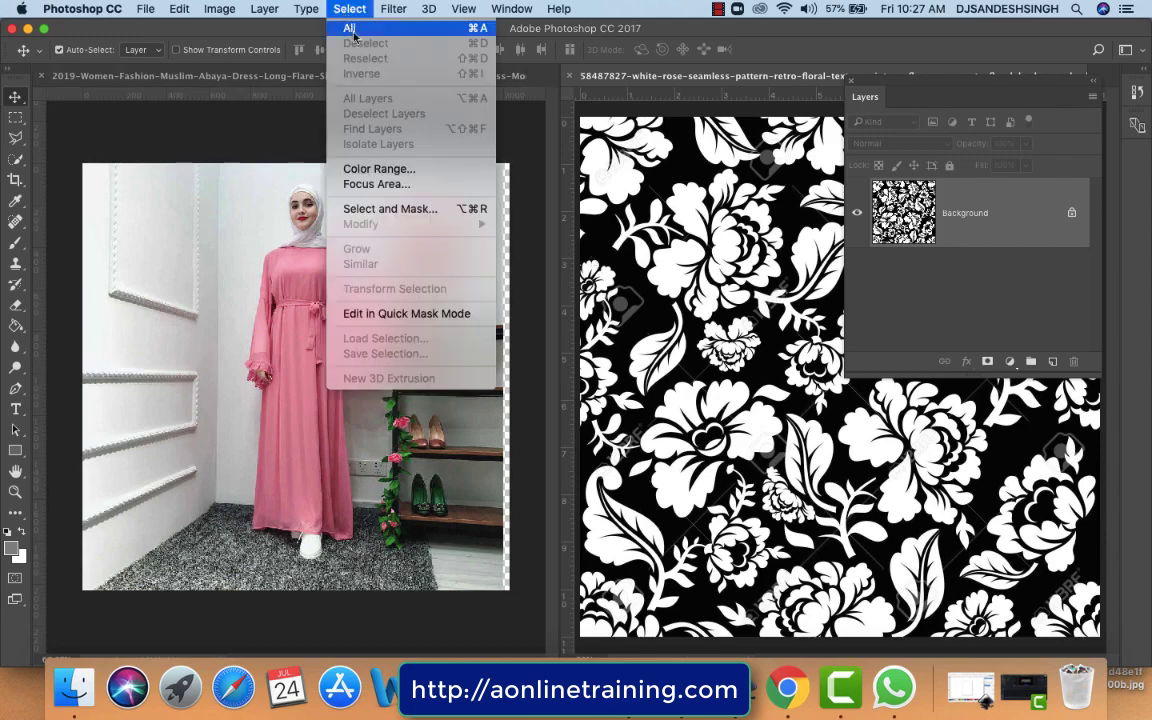
left_click(405, 170)
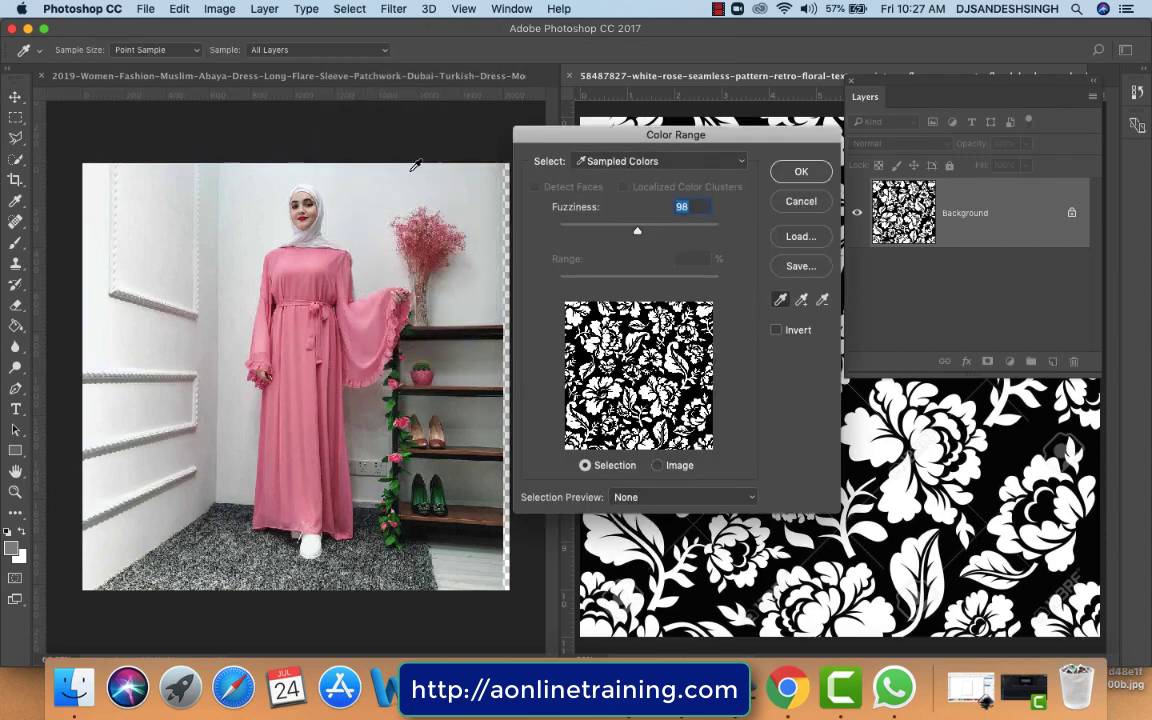
left_click_drag(622, 153, 335, 163)
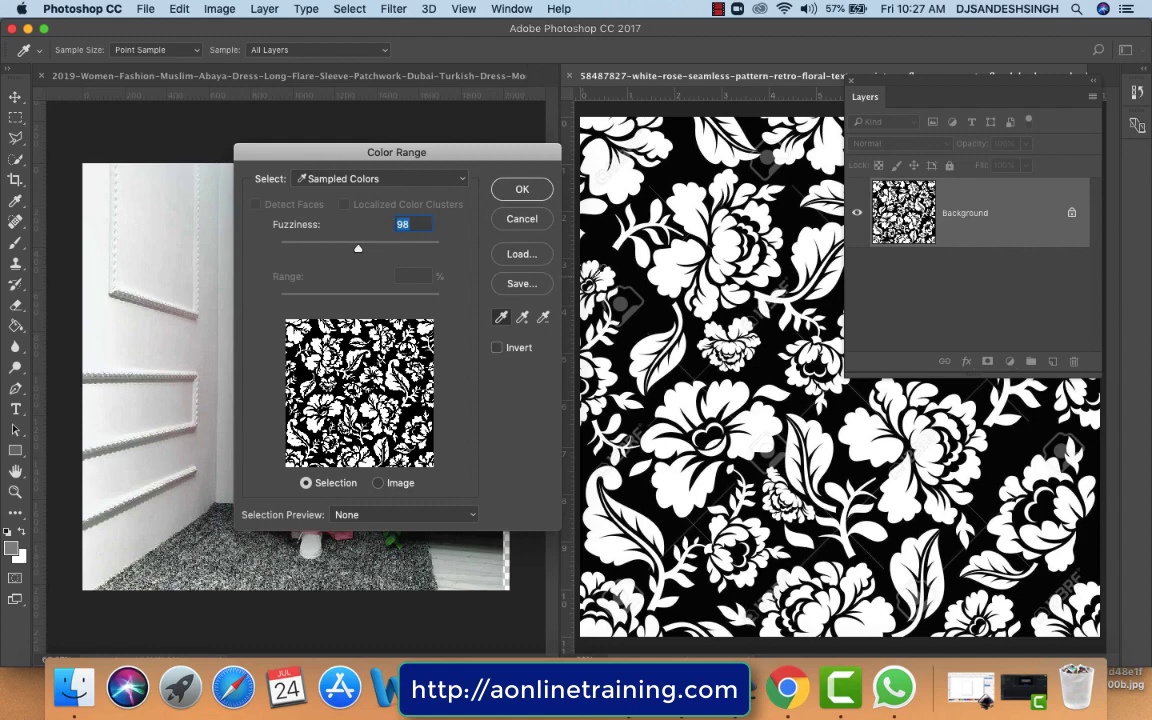
left_click(676, 264)
left_click(501, 194)
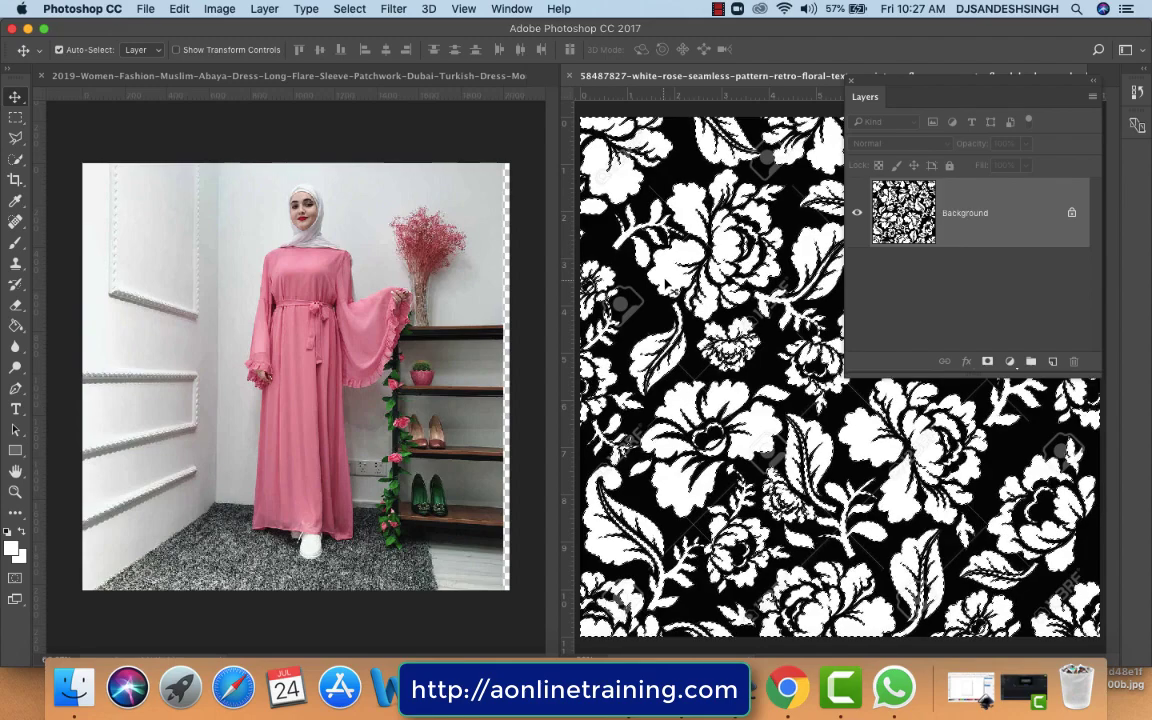
Move the selected white flowers into the dress photo, position them over the woman, and close the pattern image
left_click_drag(660, 290, 506, 288)
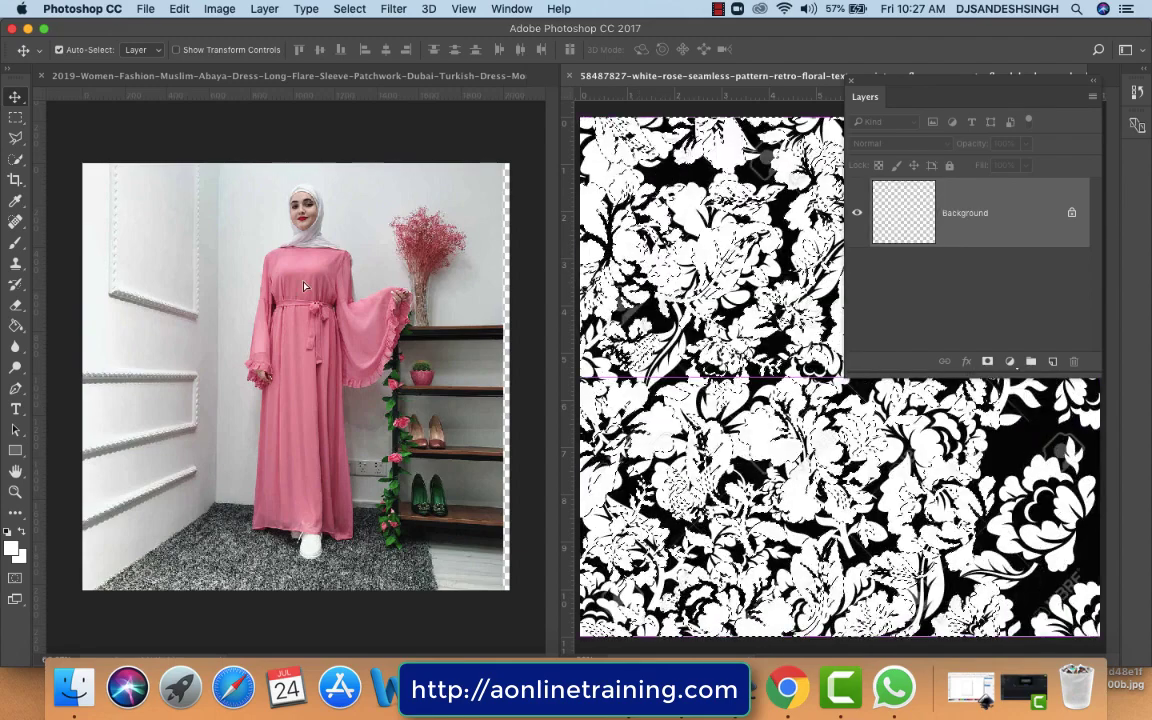
left_click_drag(305, 287, 305, 287)
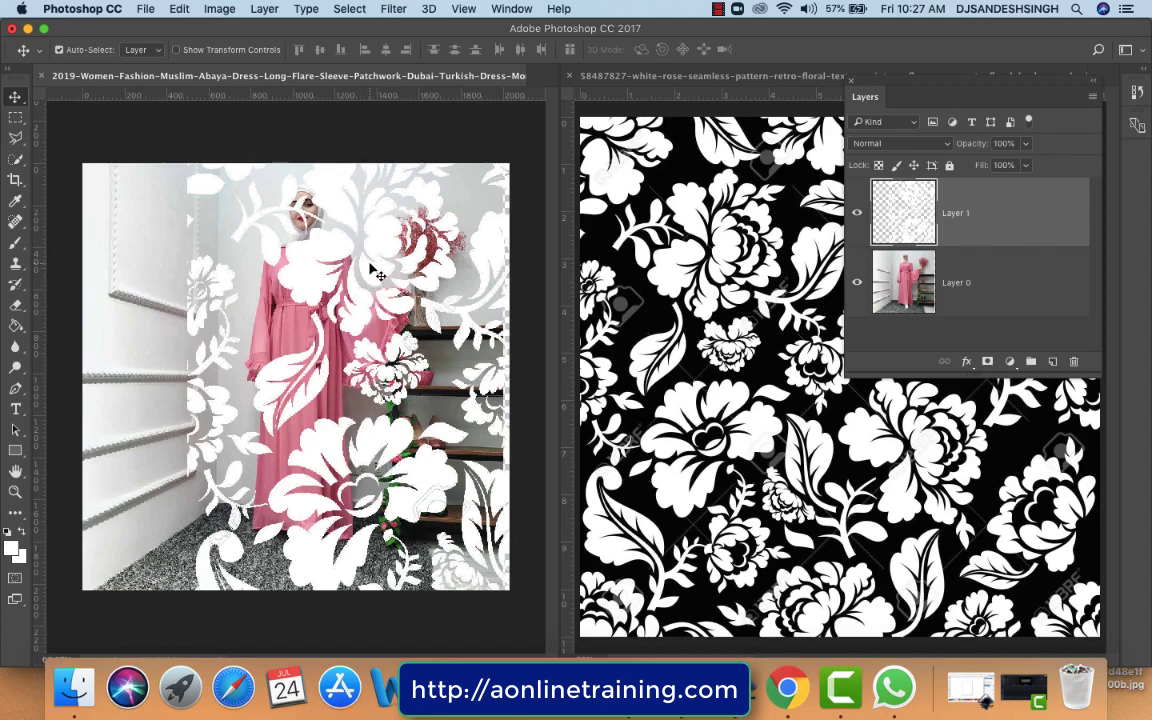
left_click_drag(386, 247, 298, 250)
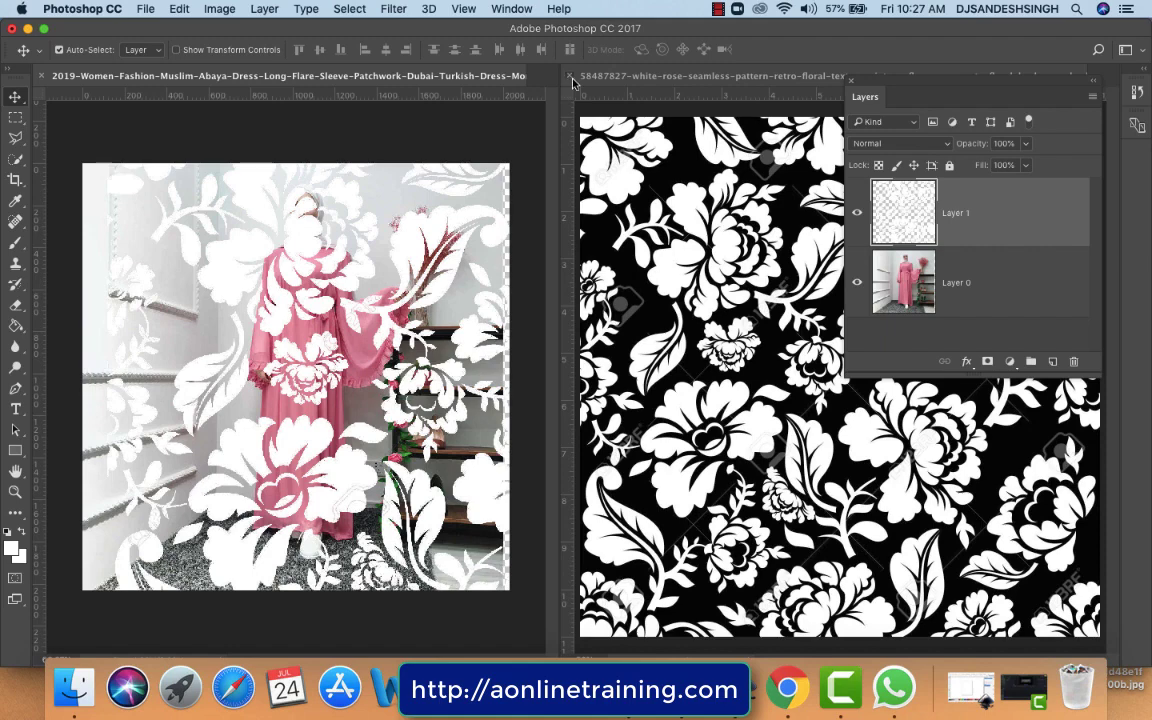
left_click(570, 77)
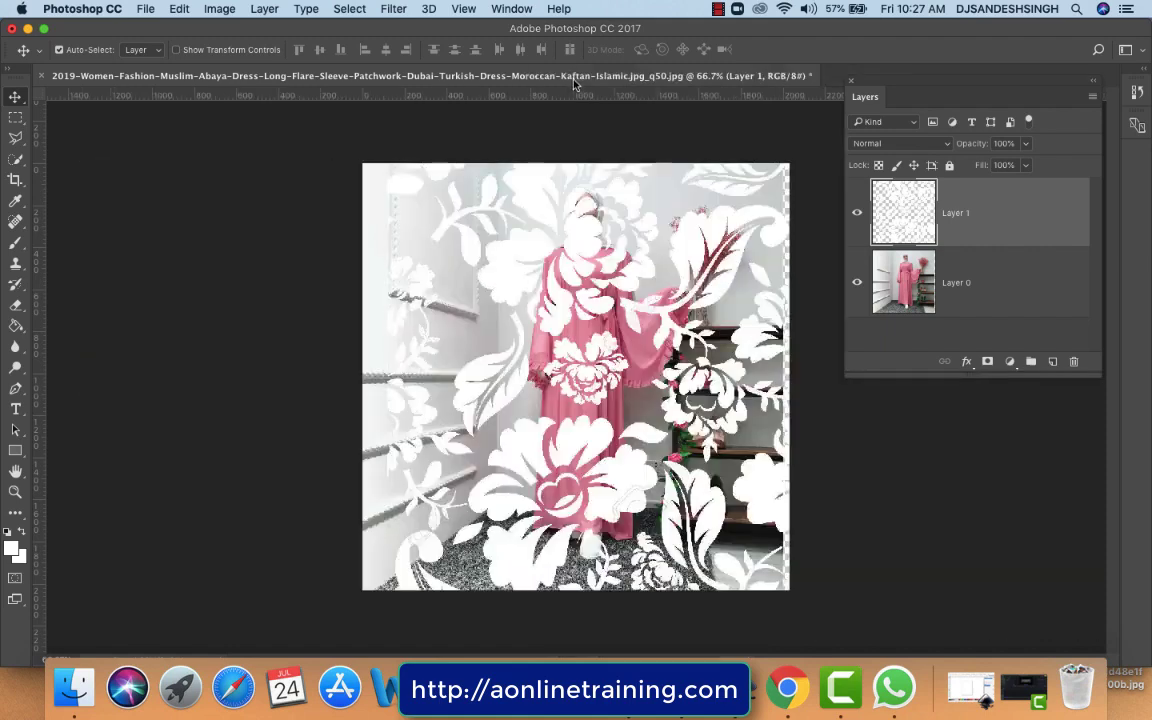
Free-transform the flower layer to about 59% of its size and move it over the dress
left_click(922, 291)
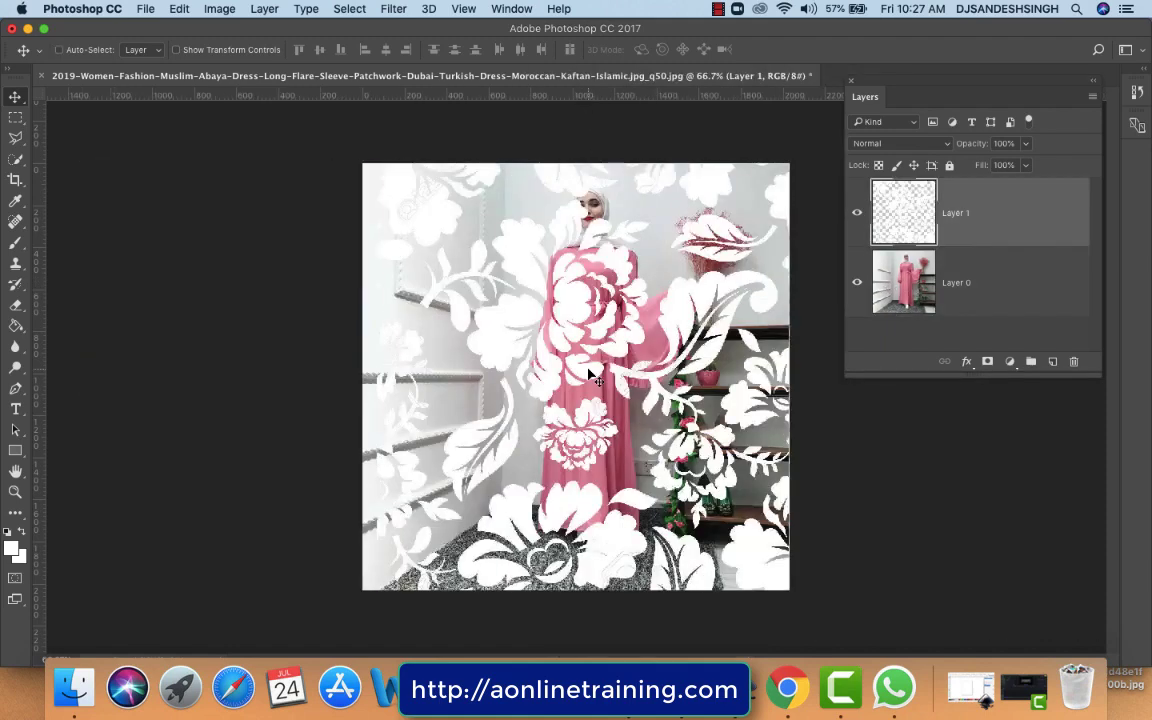
key("super+t")
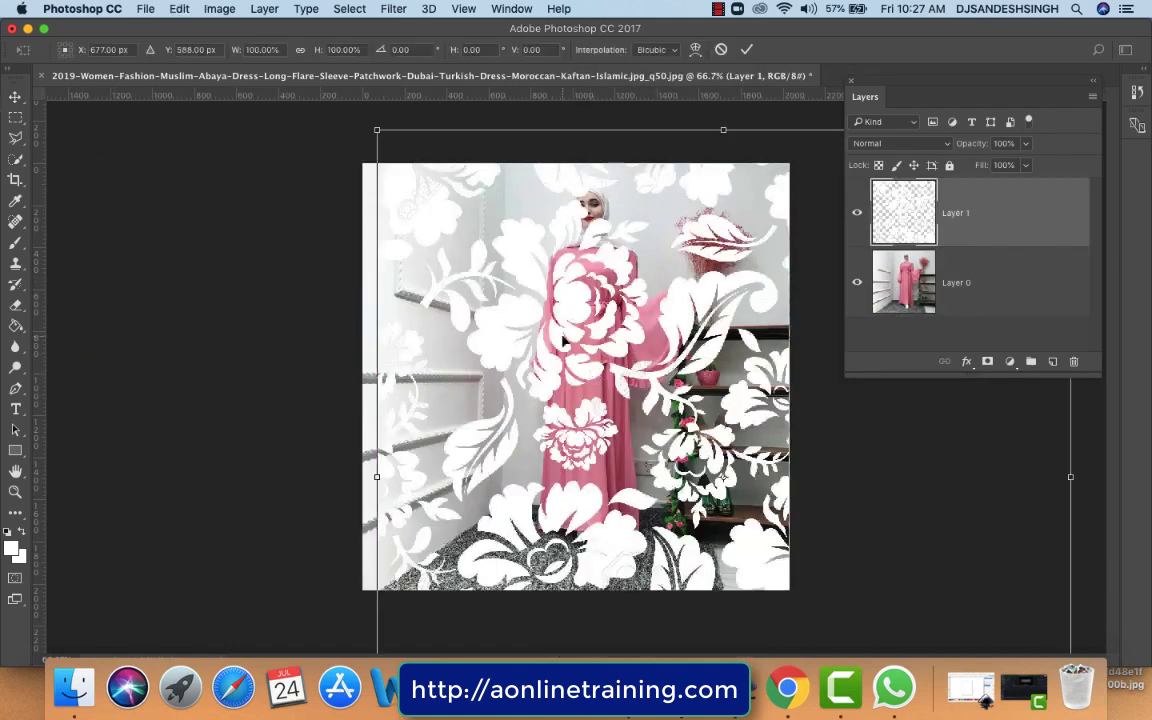
left_click(179, 9)
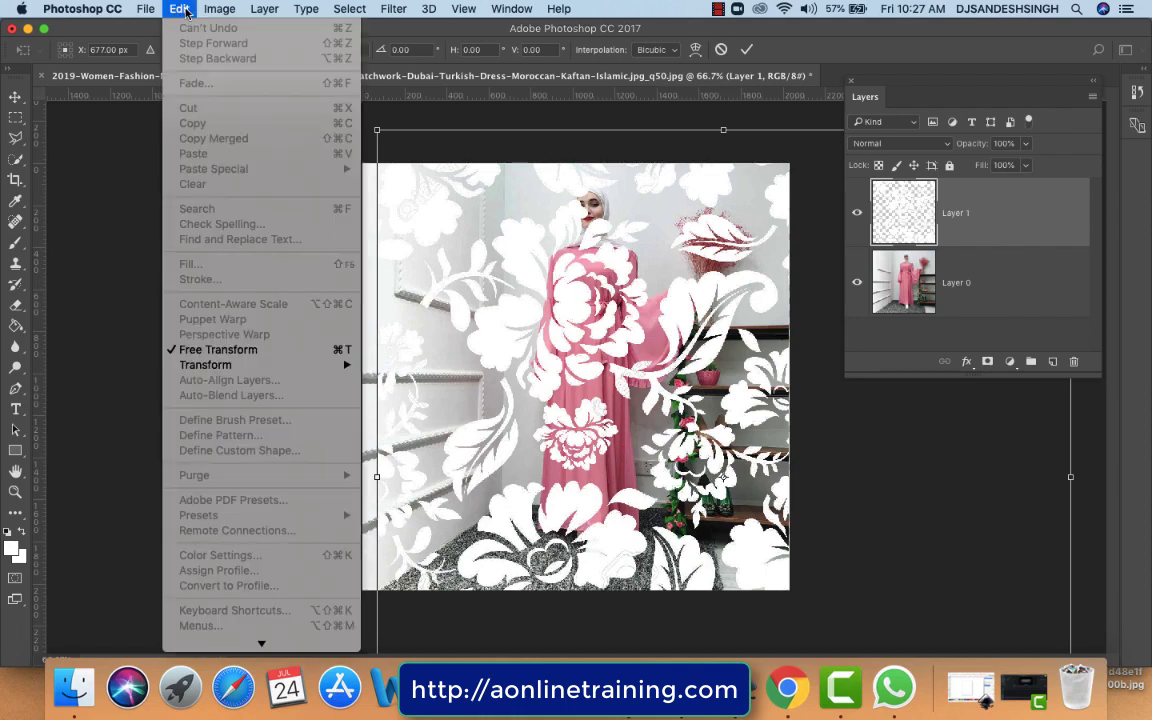
left_click(254, 351)
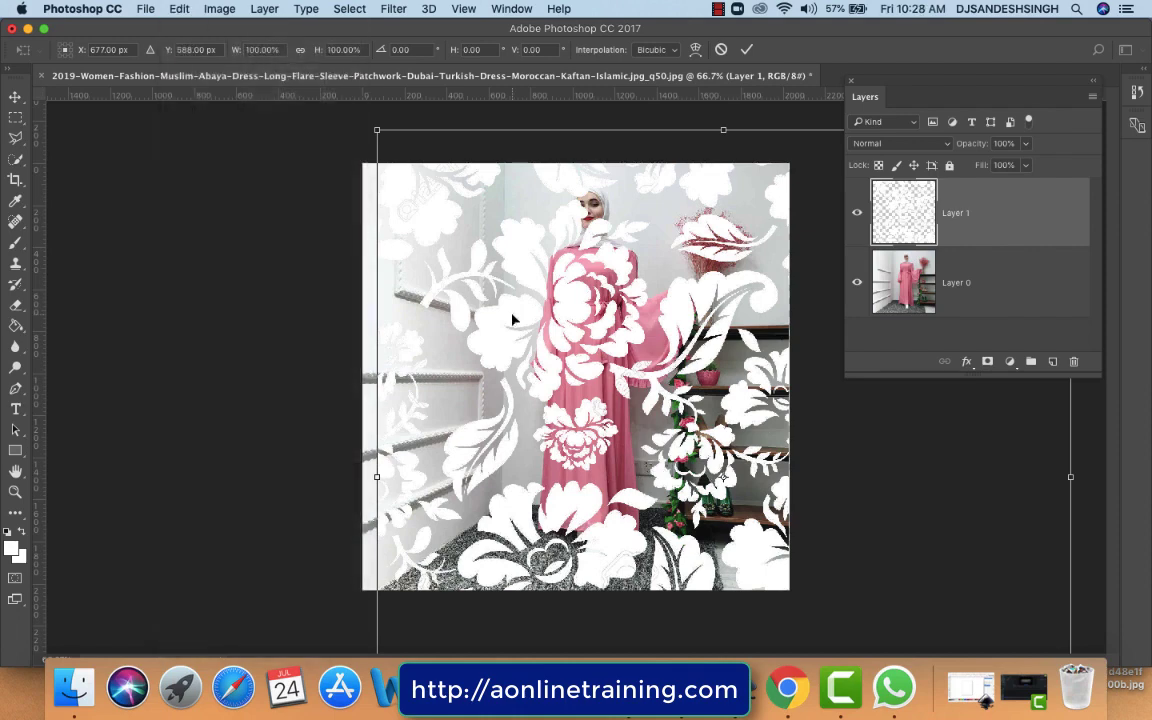
left_click_drag(376, 130, 519, 272)
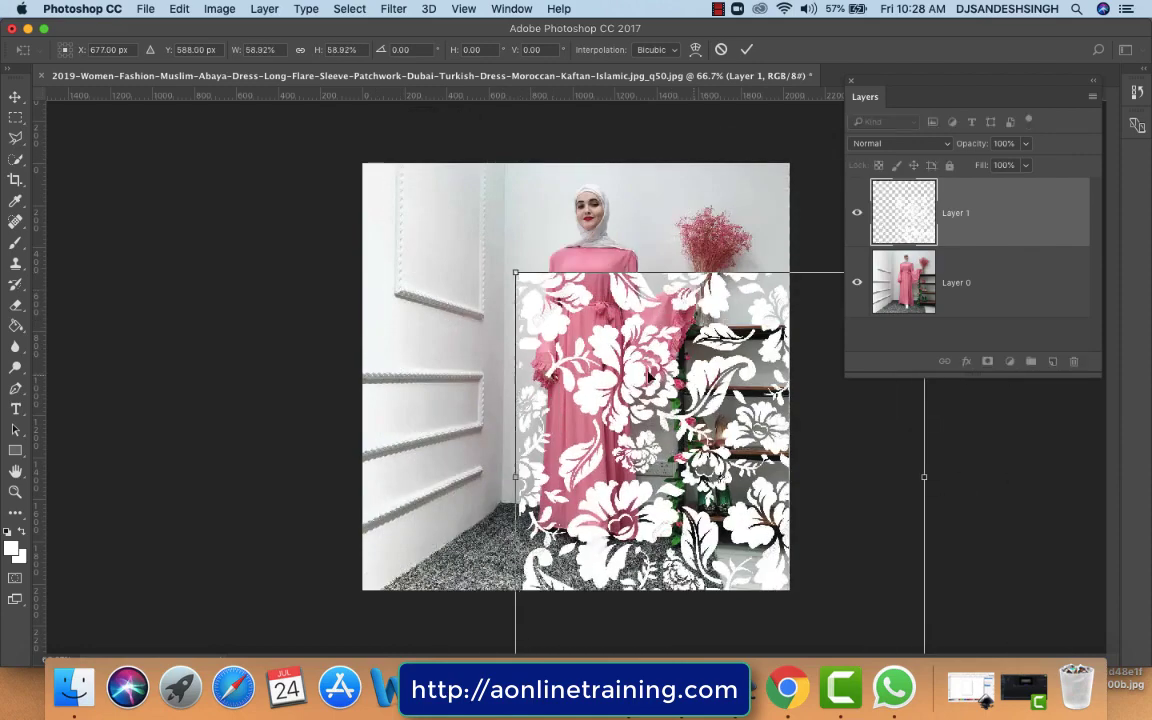
left_click_drag(614, 341, 545, 320)
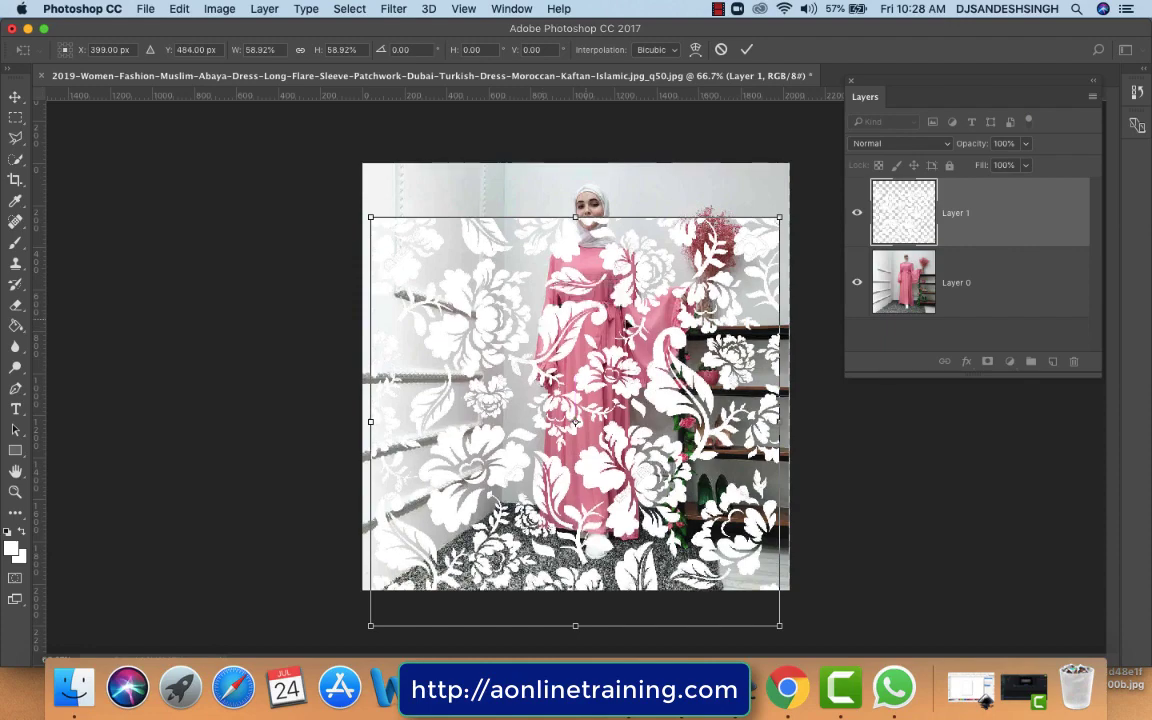
Shrink the flower pattern further until it spans the dress from neckline to hem, center it there, and apply the transform
left_click_drag(779, 216, 731, 250)
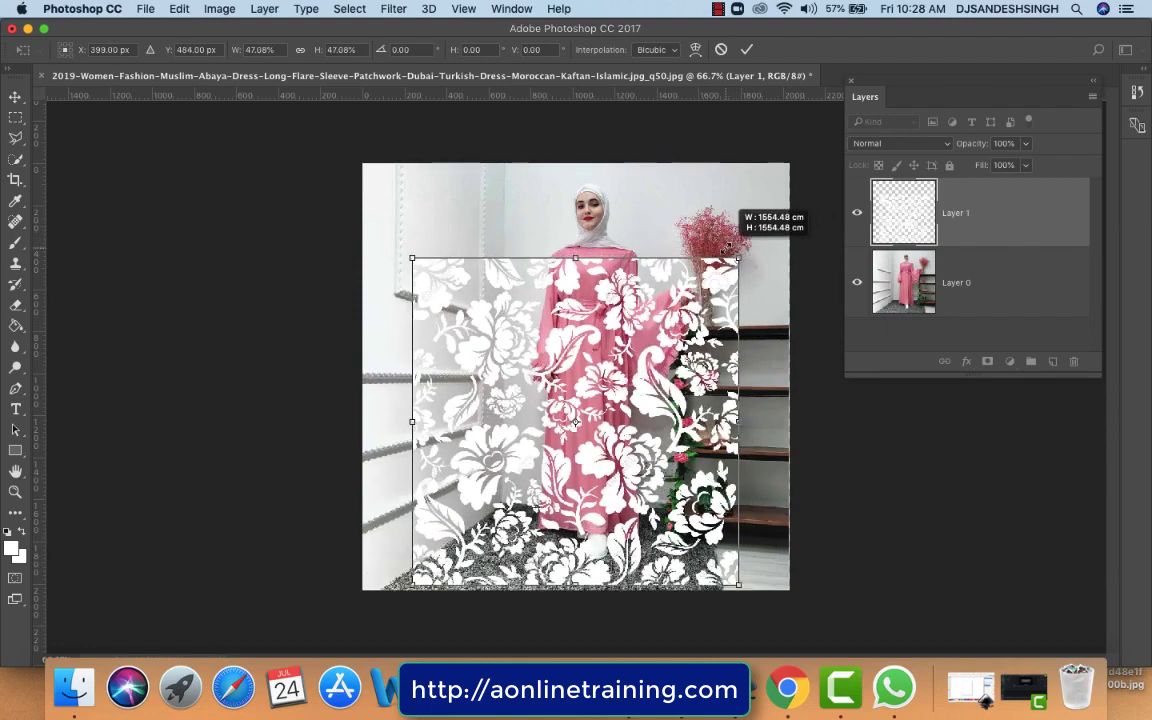
left_click_drag(652, 379, 652, 351)
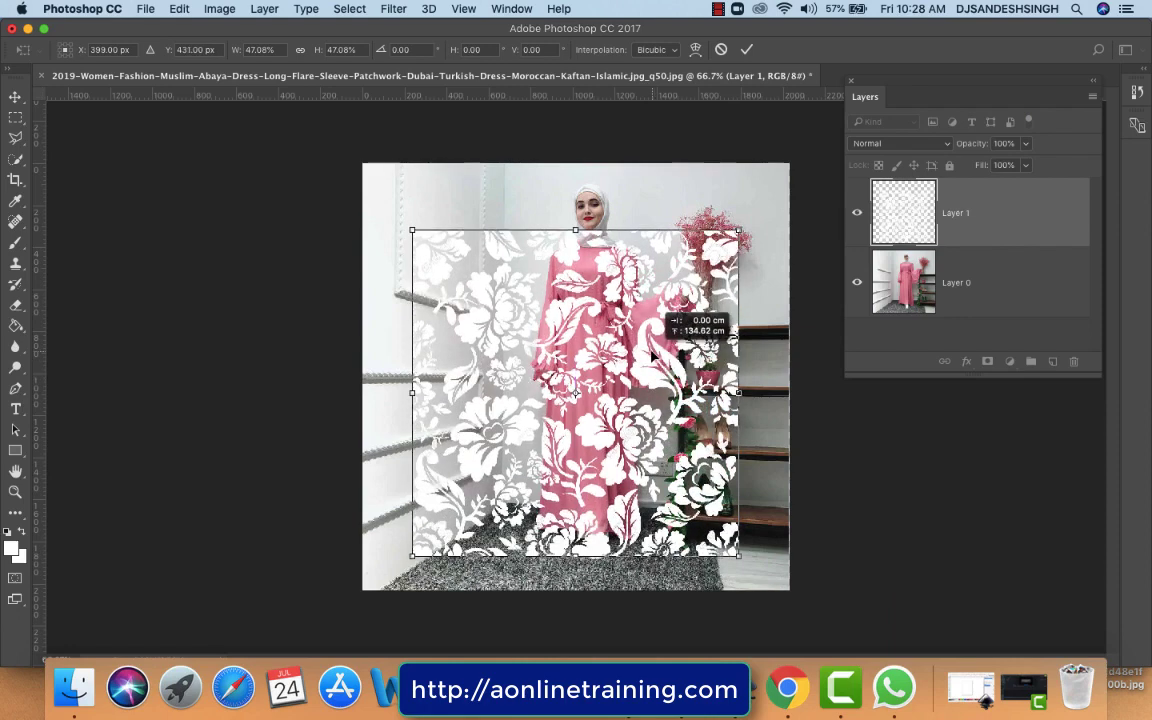
left_click_drag(738, 231, 722, 249)
mouse_move(606, 330)
left_mouse_down()
mouse_move(622, 327)
mouse_move(607, 328)
left_mouse_up()
key("Return")
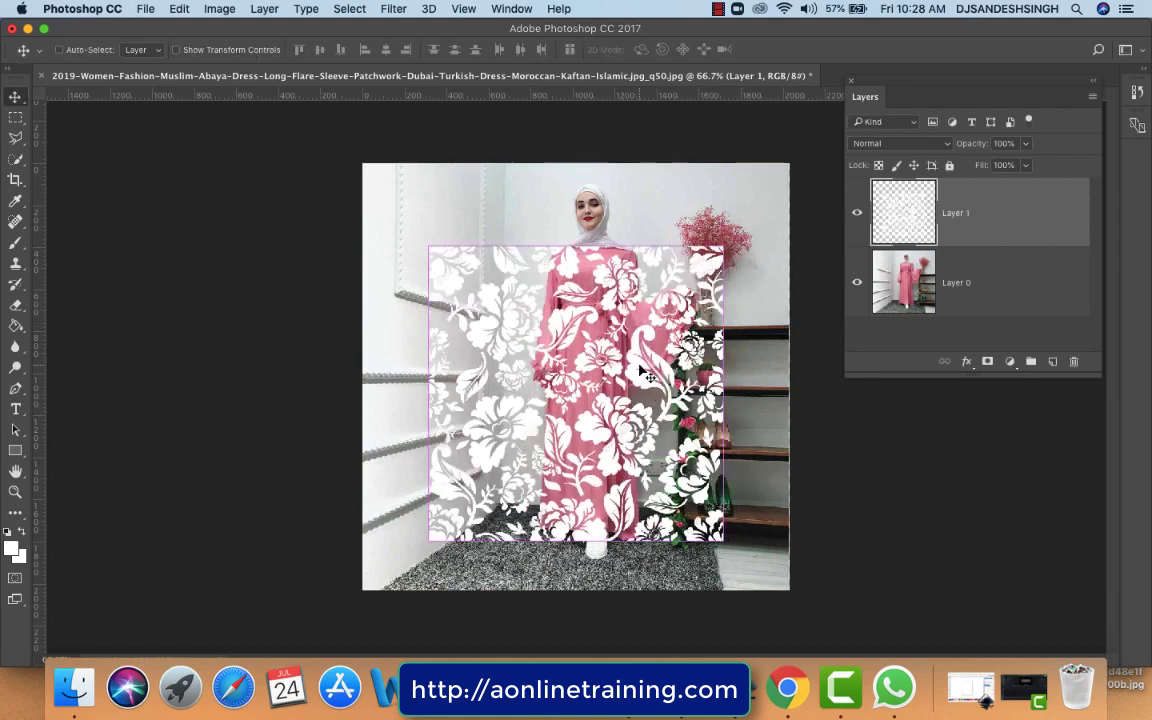
Lower the flower layer's opacity to 57%
key("super+1")
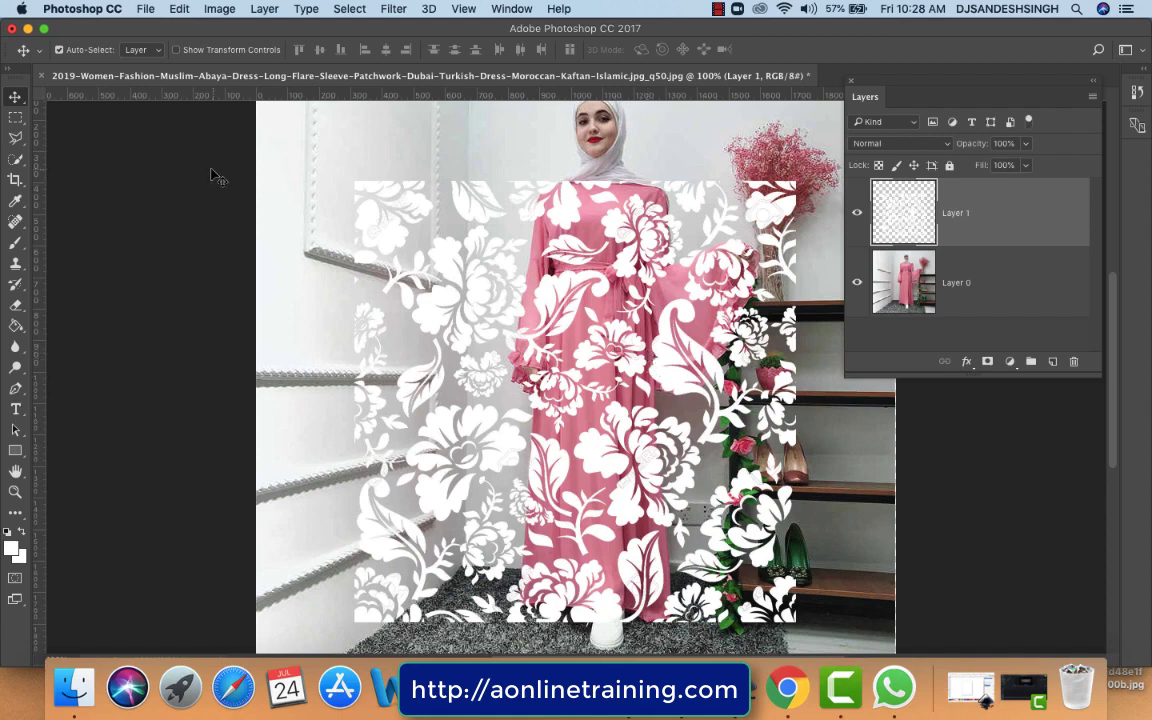
left_click(1024, 143)
left_click_drag(1028, 163, 993, 166)
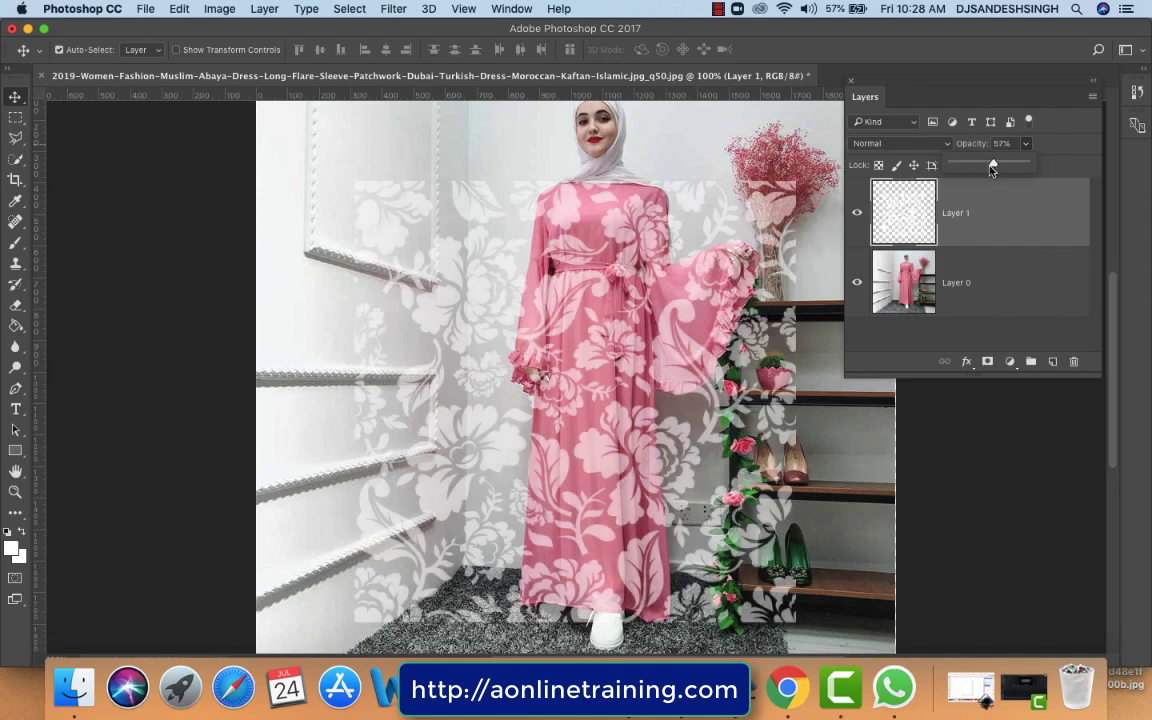
Erase the flower pattern outside the dress outline on Layer 1 with a 15 px round Eraser
left_click(14, 306)
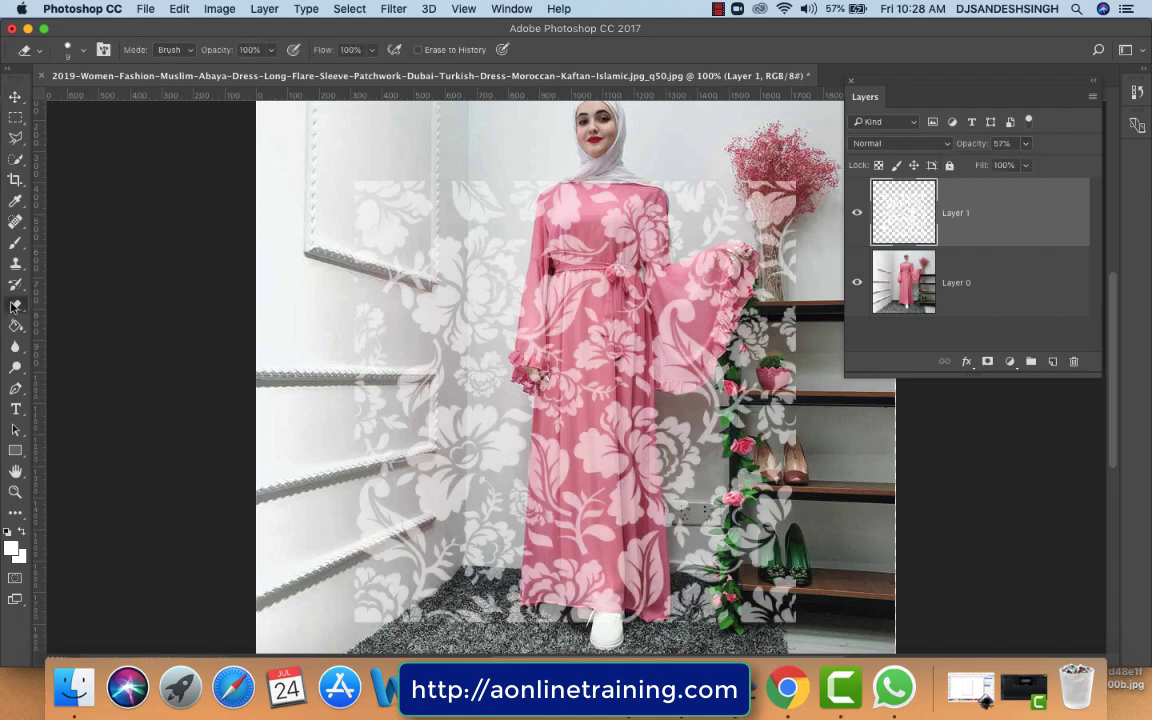
left_click(84, 55)
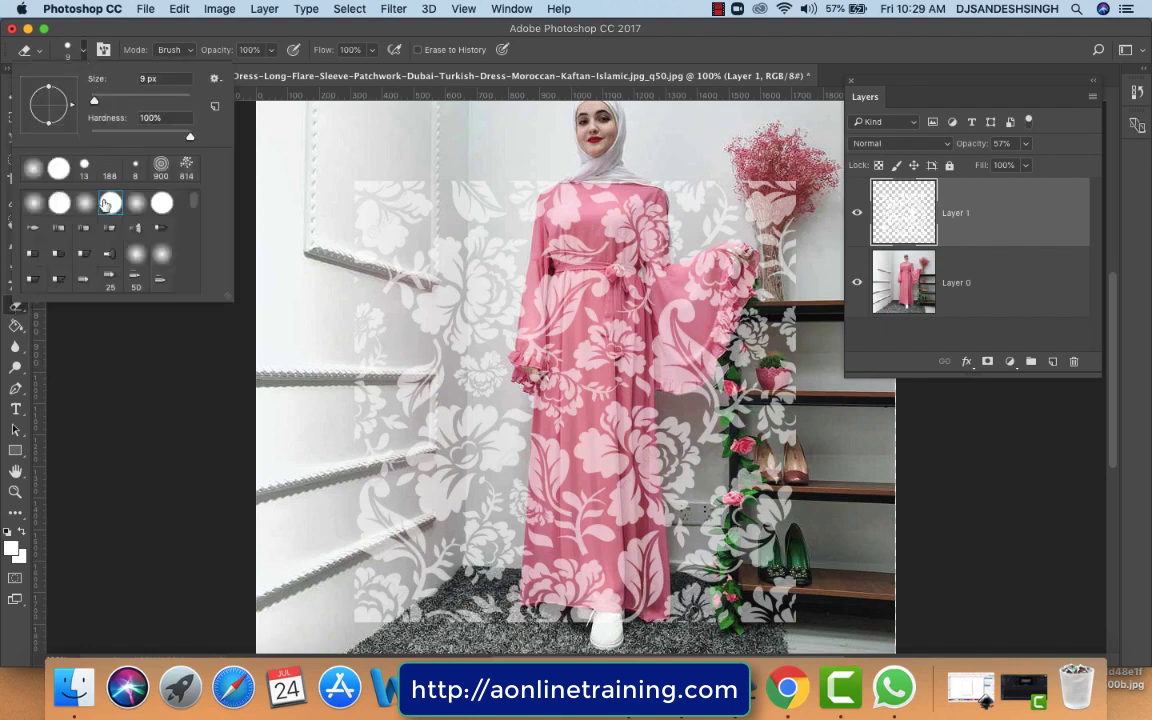
double_click(107, 204)
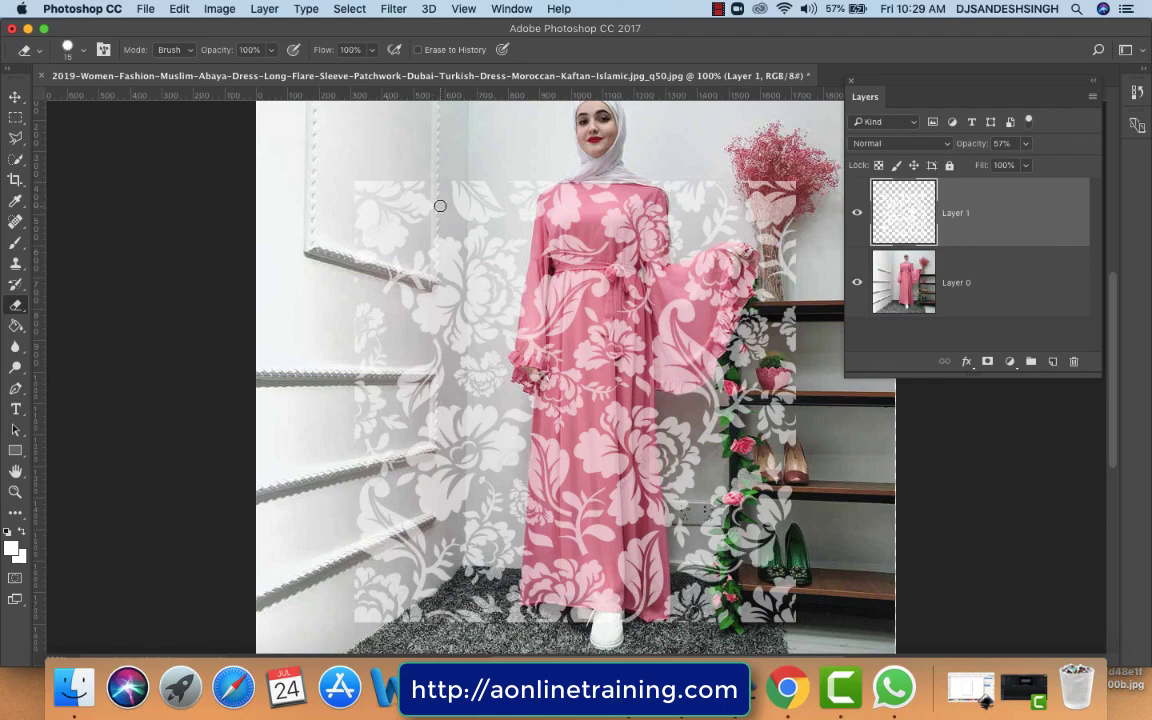
key("super+plus")
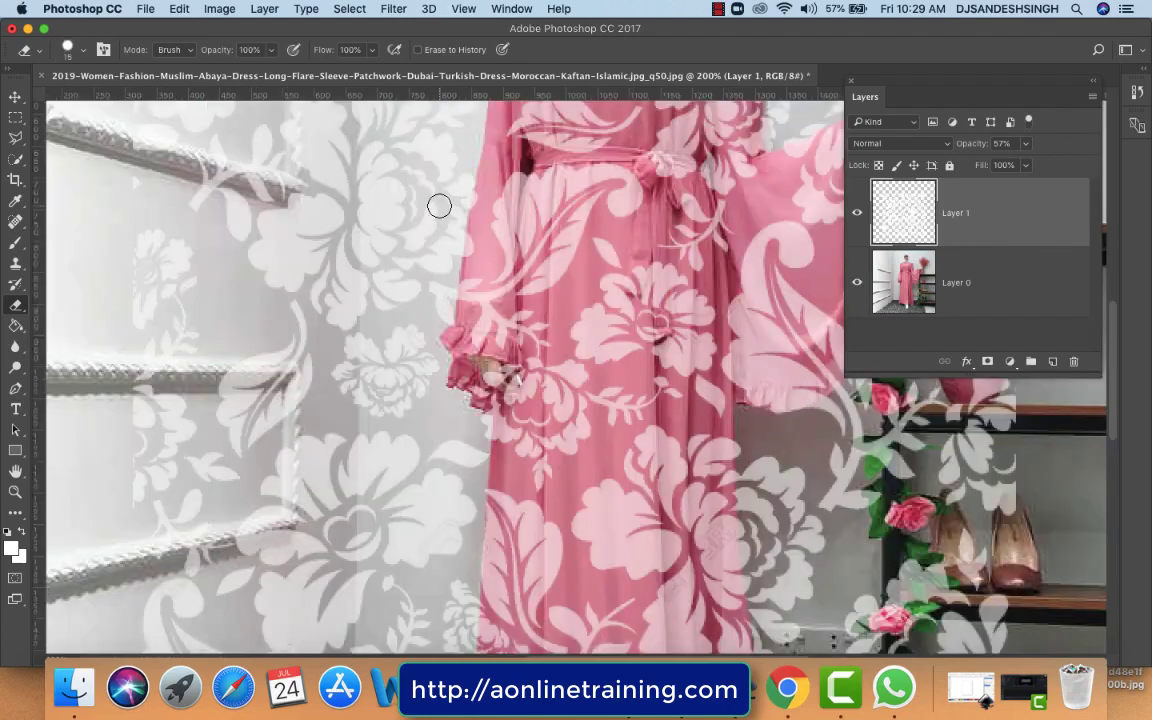
mouse_move(503, 216)
left_mouse_down()
mouse_move(369, 403)
mouse_move(249, 433)
left_mouse_up()
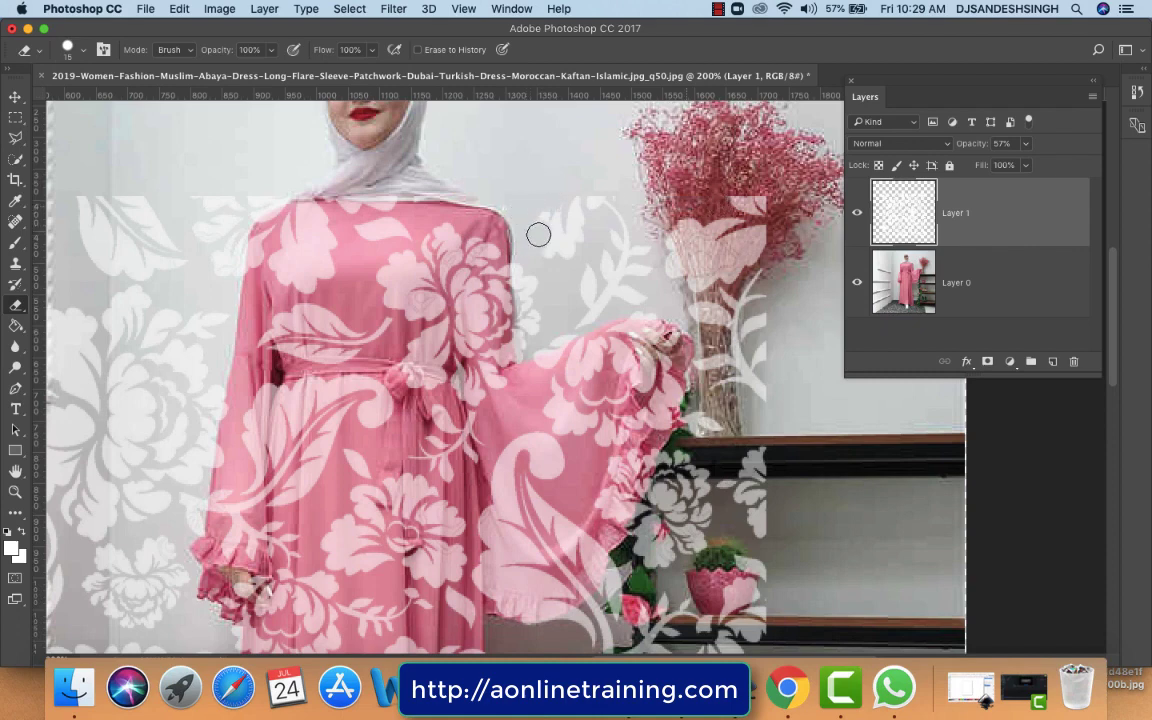
mouse_move(538, 235)
left_mouse_down()
mouse_move(580, 216)
mouse_move(553, 243)
mouse_move(536, 215)
mouse_move(503, 198)
mouse_move(581, 238)
mouse_move(572, 212)
mouse_move(629, 203)
mouse_move(730, 218)
mouse_move(633, 269)
mouse_move(618, 263)
mouse_move(622, 230)
mouse_move(589, 301)
mouse_move(580, 294)
mouse_move(655, 270)
mouse_move(623, 305)
mouse_move(732, 270)
mouse_move(766, 236)
mouse_move(668, 285)
mouse_move(744, 244)
left_mouse_up()
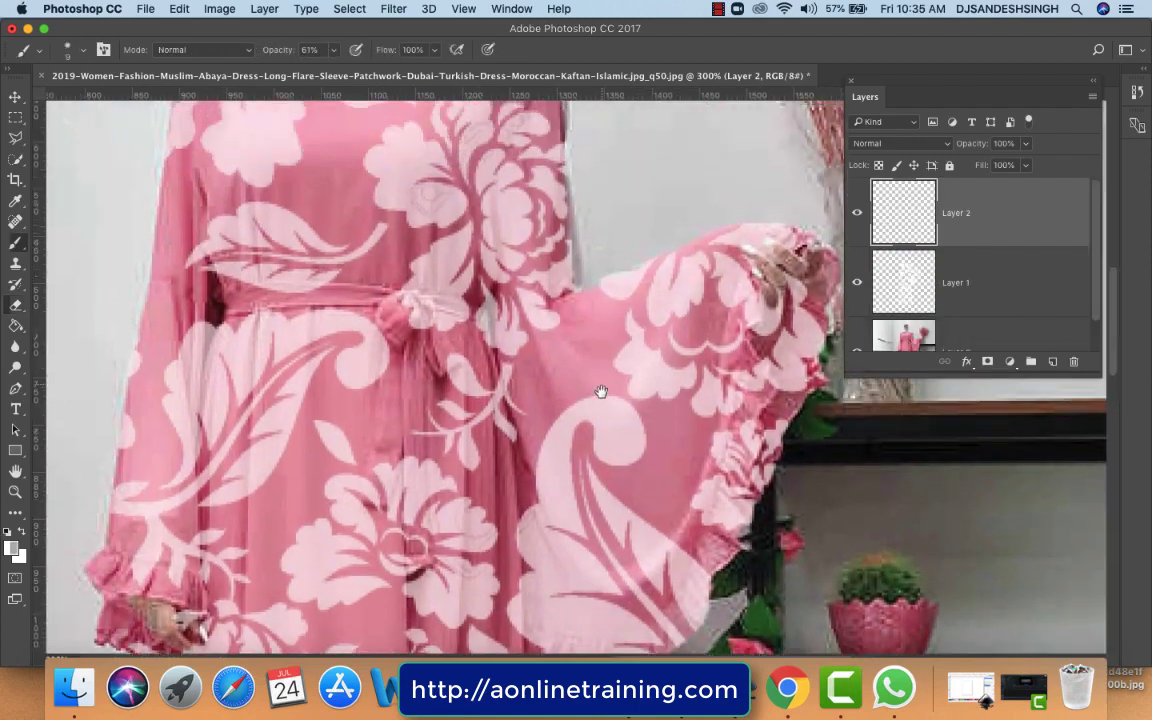
Set the foreground color to a dark pink sampled from the dress bodice and choose a soft round 10 px brush
scroll(601, 391, "up", 2)
scroll(600, 425, "up", 2)
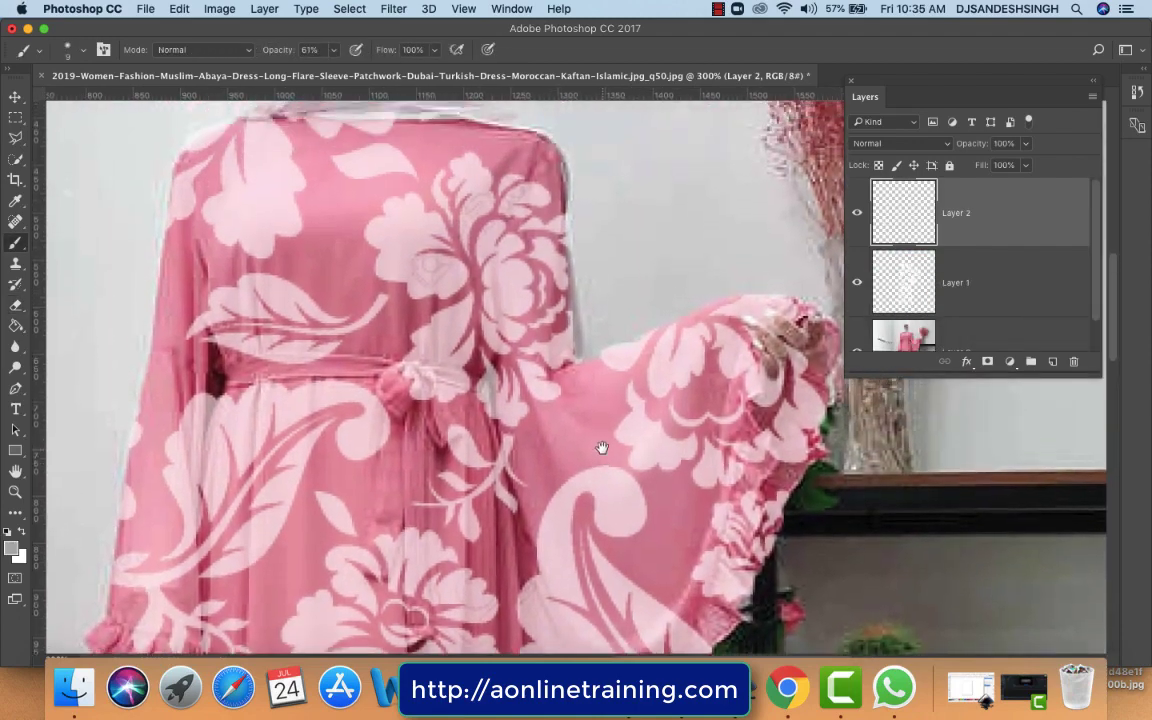
left_click(13, 546)
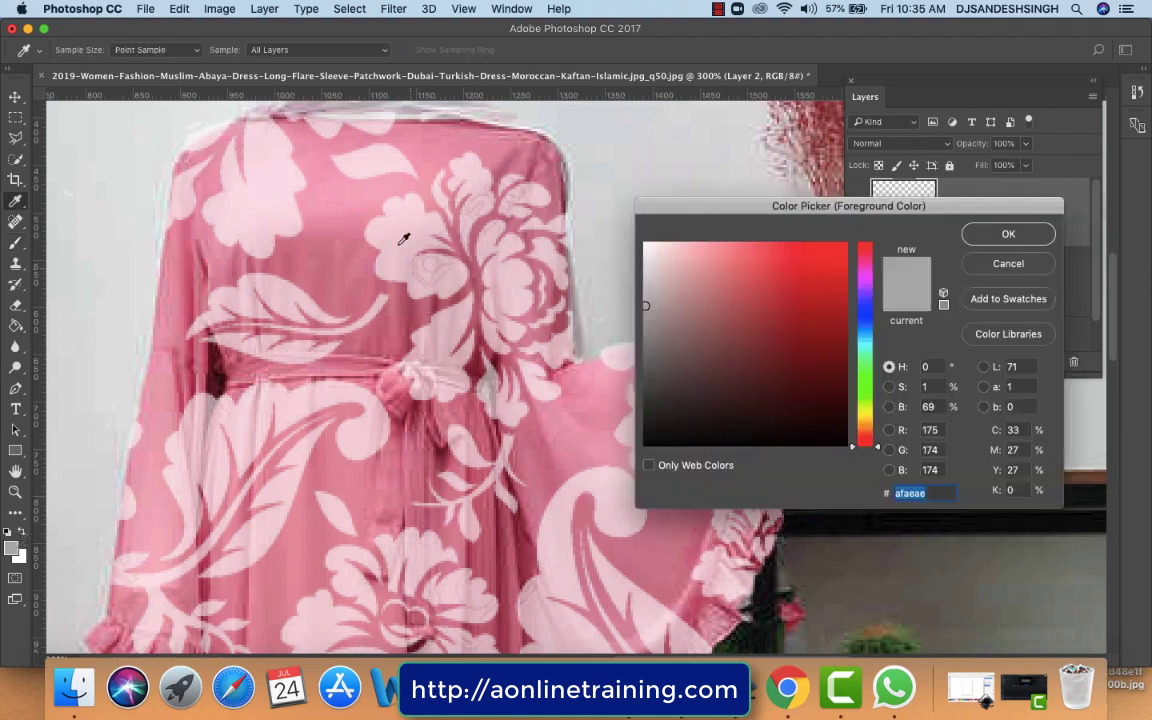
left_click(411, 303)
left_click(970, 243)
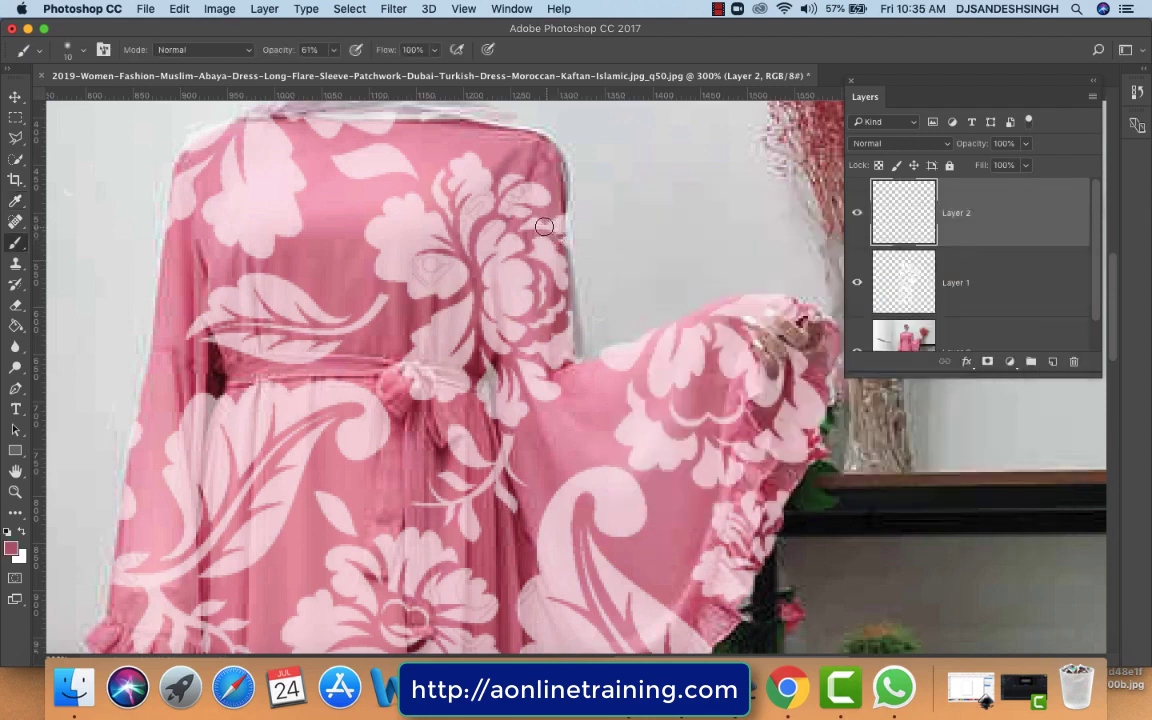
left_click(83, 50)
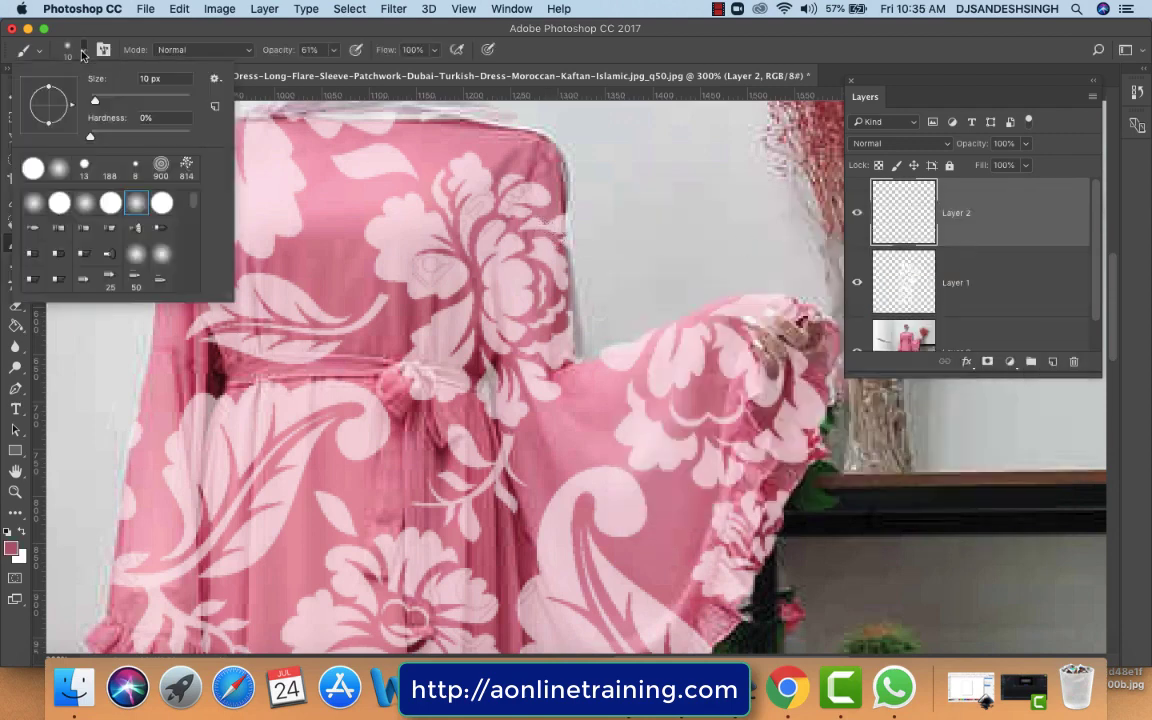
double_click(90, 202)
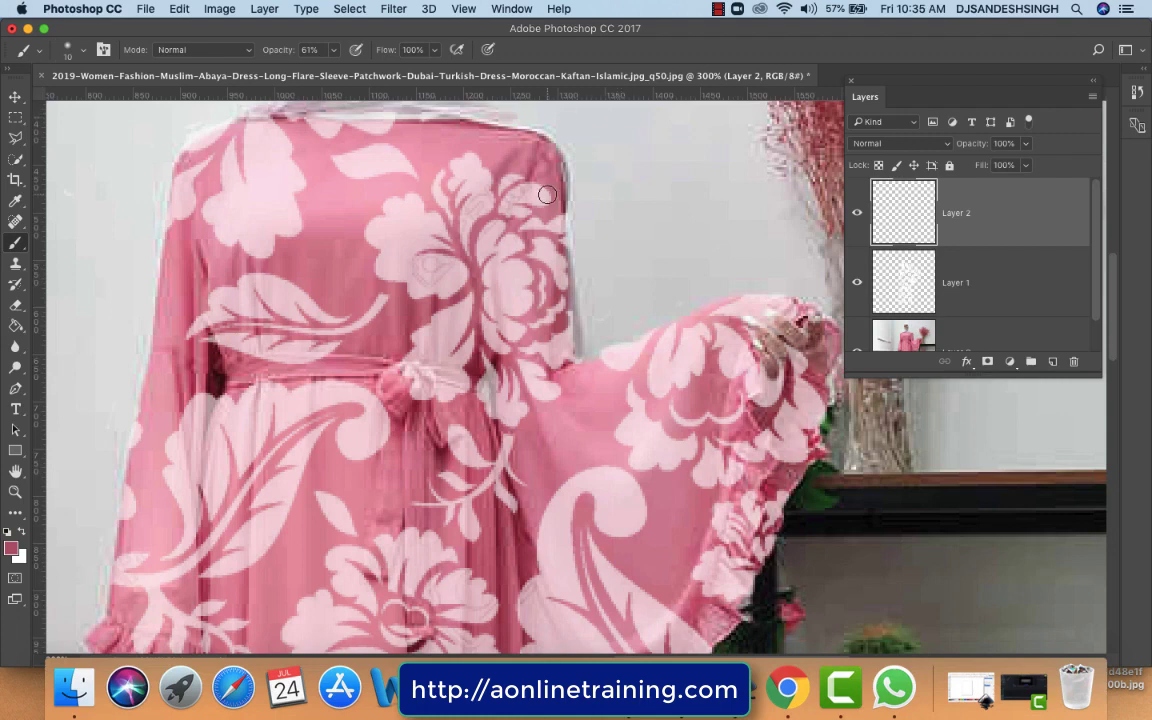
Reduce the opacity of Layer 1 to fade the flower pattern, and make Layer 2 the active layer
left_click(983, 283)
left_click(1024, 146)
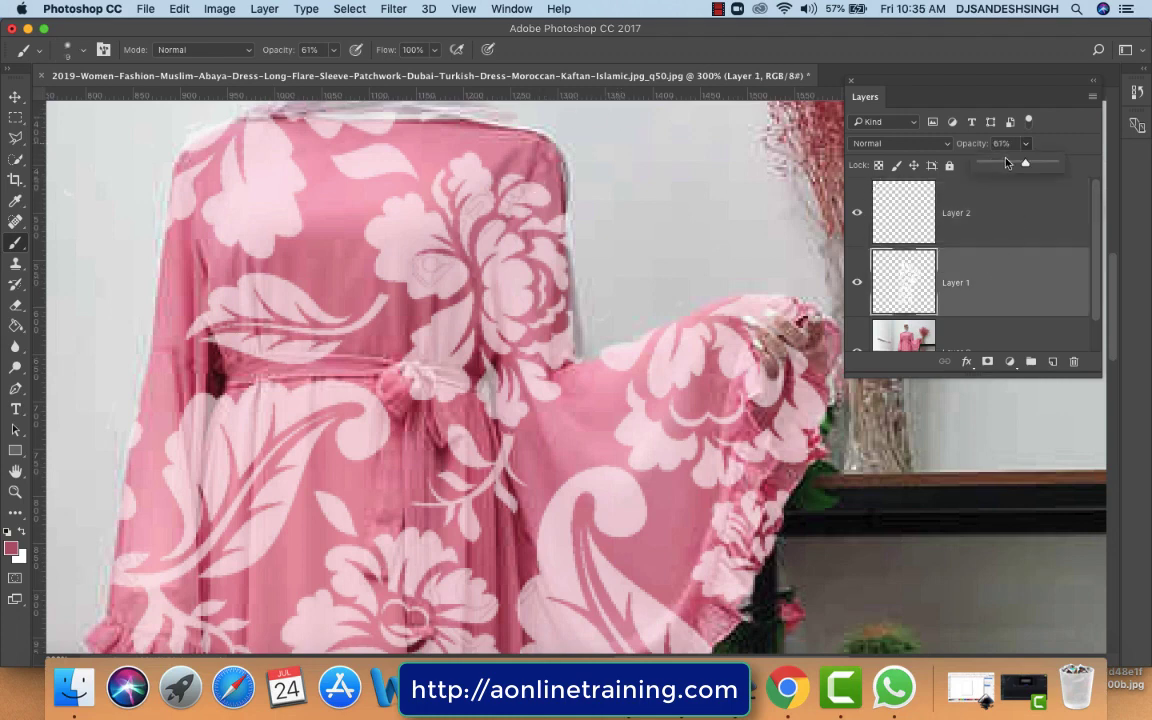
left_click(1002, 212)
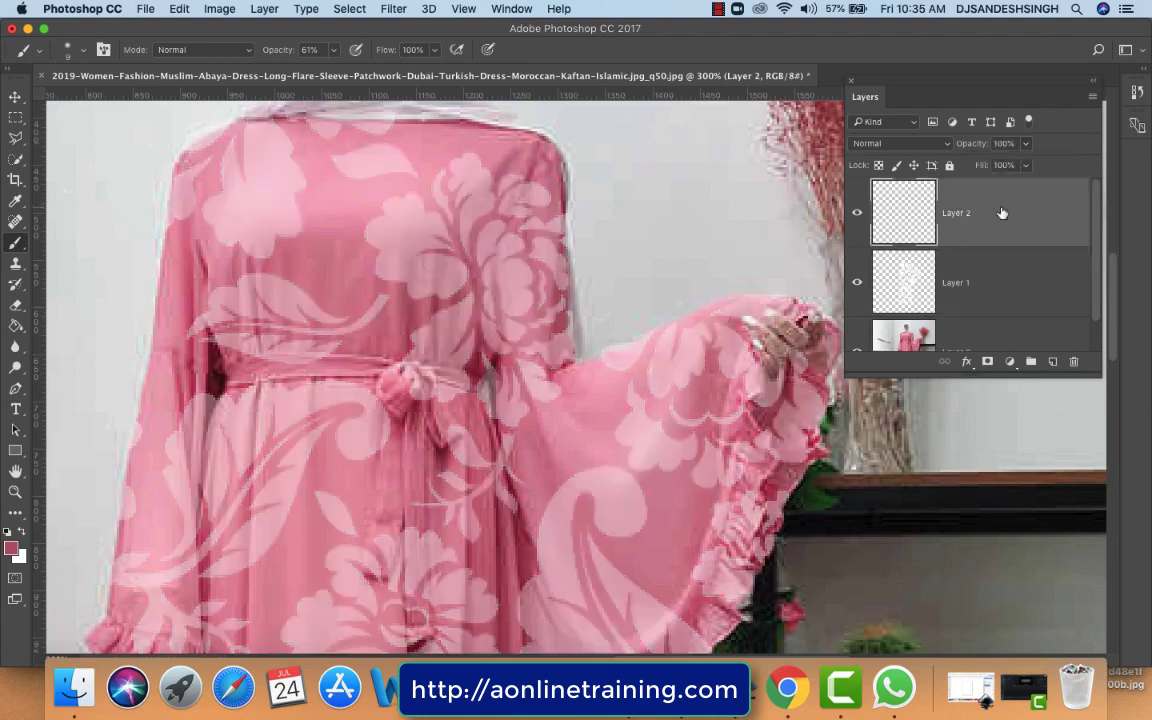
Paint dark pink fold shading on Layer 2 over the large flower along the bodice side and down to the waist
mouse_move(533, 177)
left_mouse_down()
mouse_move(527, 257)
mouse_move(544, 215)
left_mouse_up()
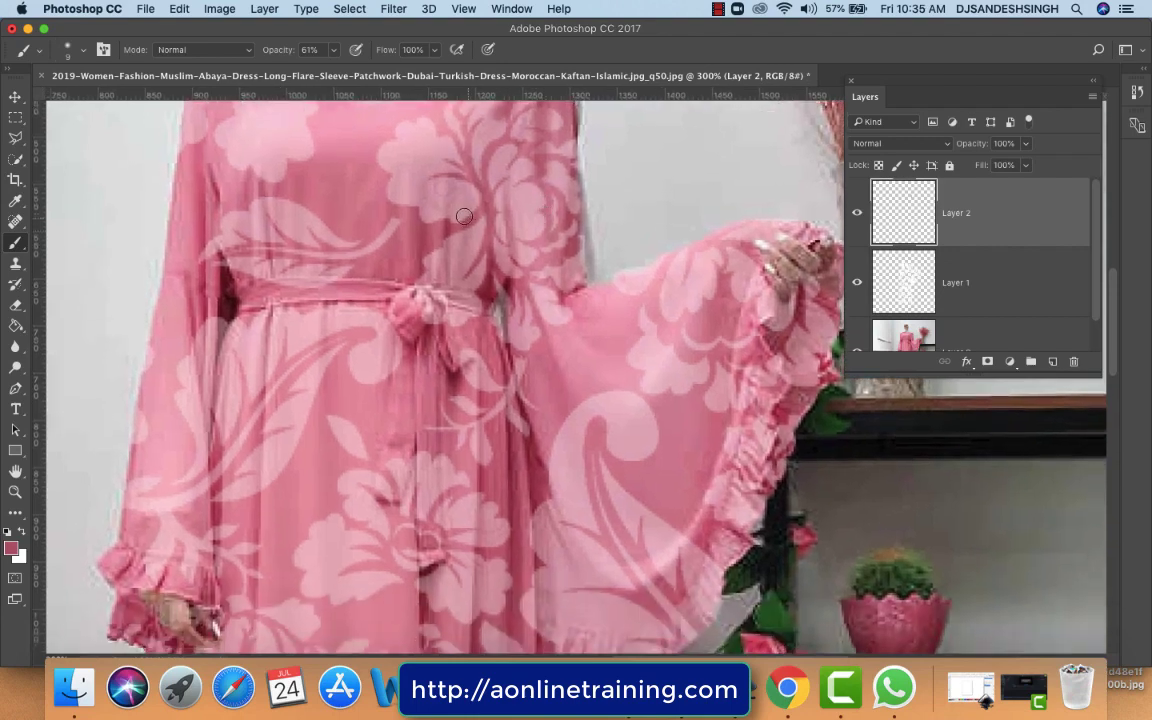
mouse_move(448, 202)
left_mouse_down()
mouse_move(454, 277)
mouse_move(498, 235)
left_mouse_up()
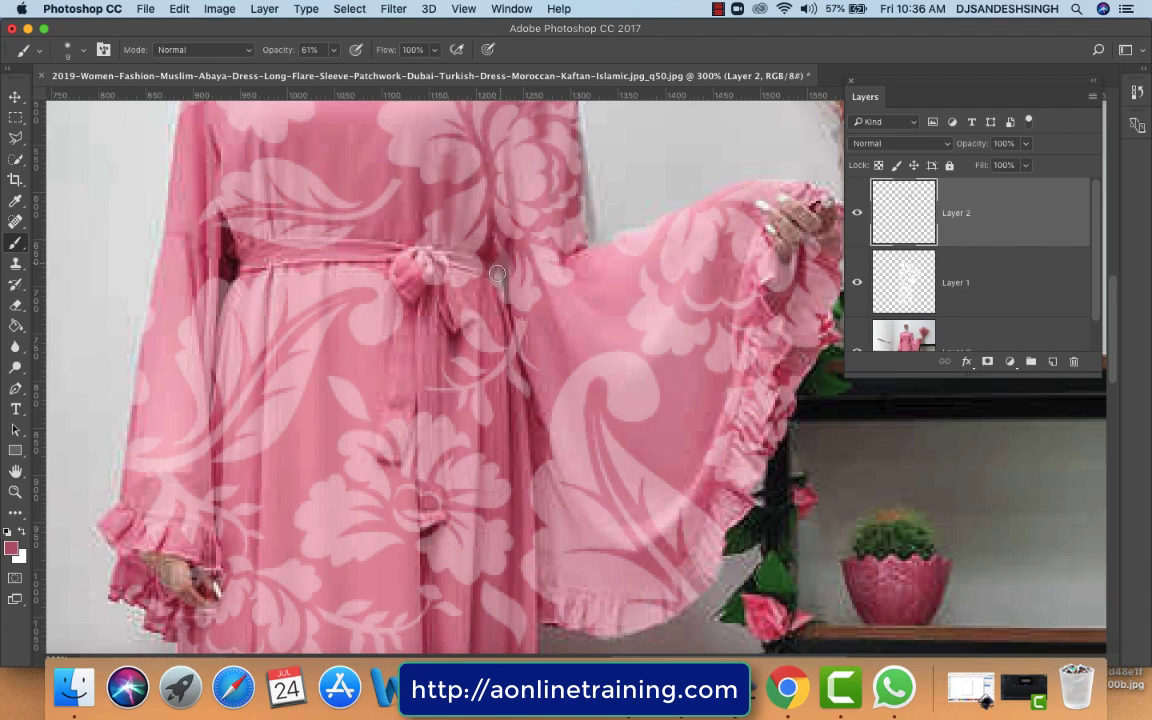
left_click_drag(519, 304, 558, 230)
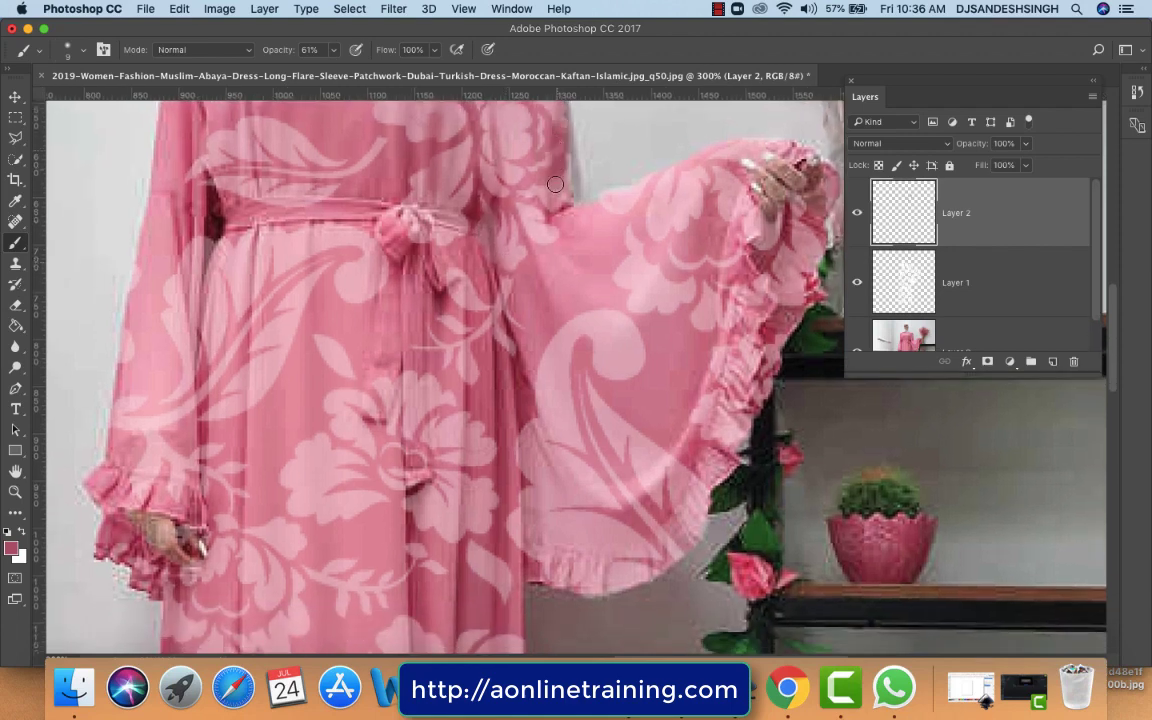
left_click_drag(548, 205, 563, 124)
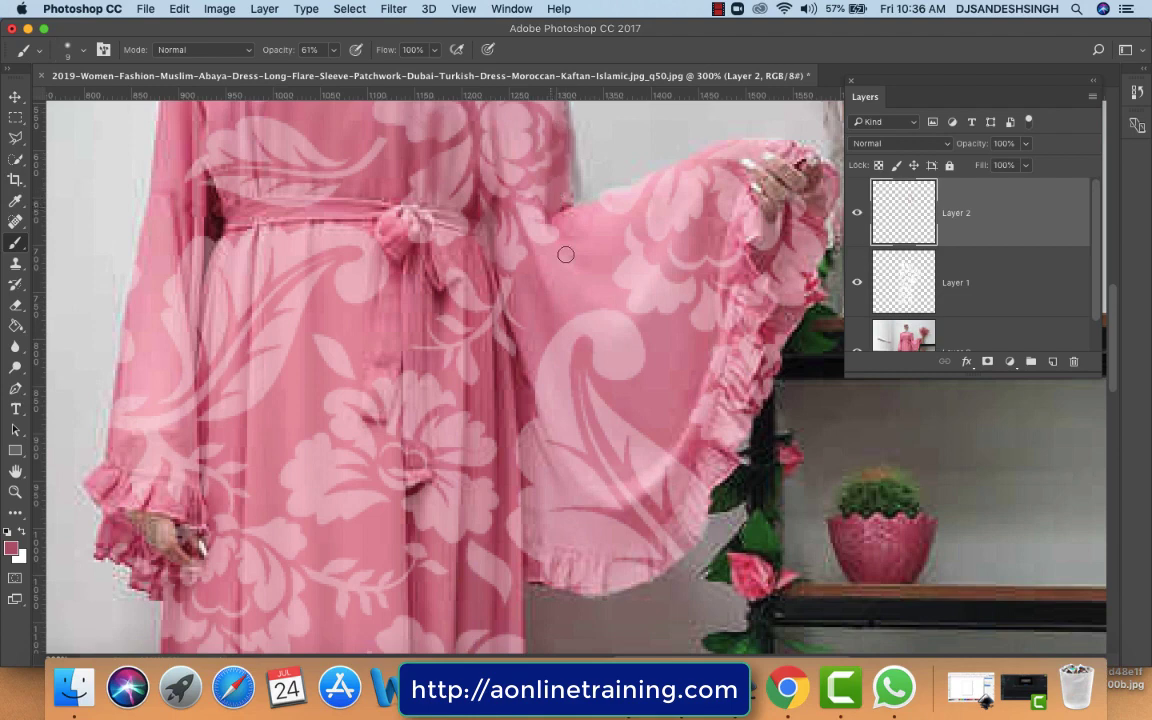
Shade the raised flared sleeve near the hand and along its ruffled lower edge, enlarging the brush to 25 px
left_click_drag(640, 301, 548, 280)
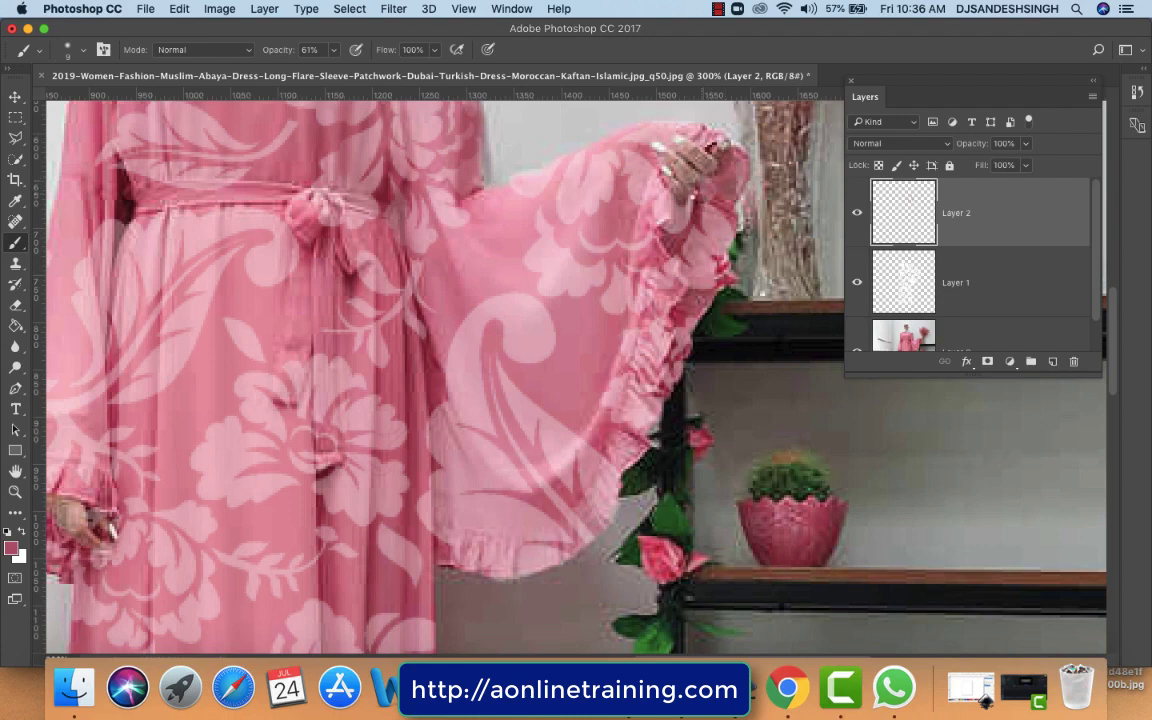
left_click_drag(700, 197, 690, 224)
key("]")
key("]")
key("]")
mouse_move(701, 233)
left_mouse_down()
mouse_move(695, 258)
mouse_move(715, 182)
left_mouse_up()
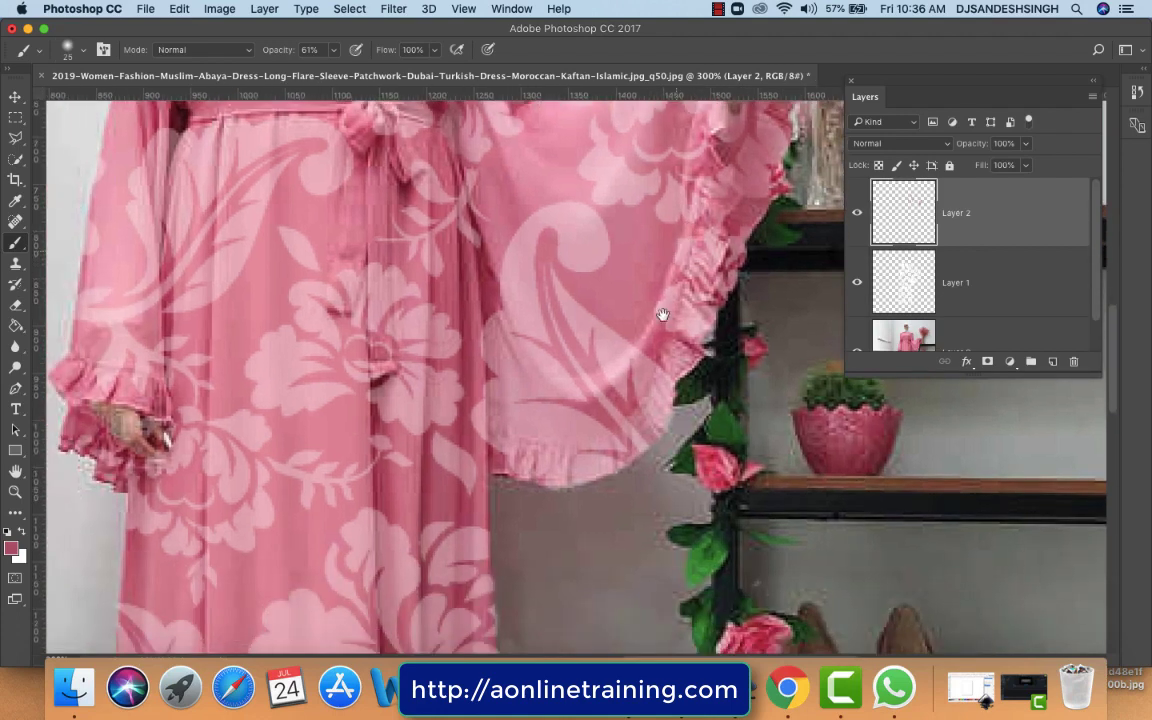
left_click_drag(667, 342, 576, 430)
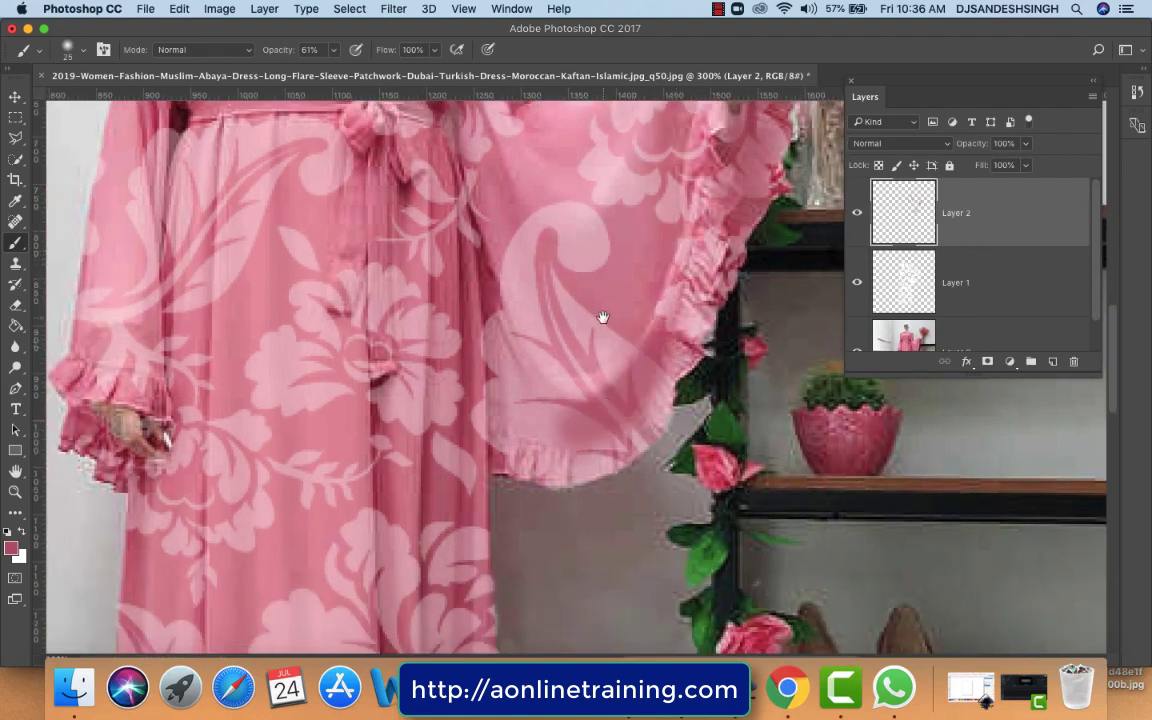
Paint vertical fold shadows on the skirt between the belt bow and the flared sleeve with a 15 px brush
left_click_drag(599, 316, 661, 363)
mouse_move(562, 485)
left_mouse_down()
mouse_move(563, 437)
mouse_move(508, 282)
mouse_move(561, 325)
left_mouse_up()
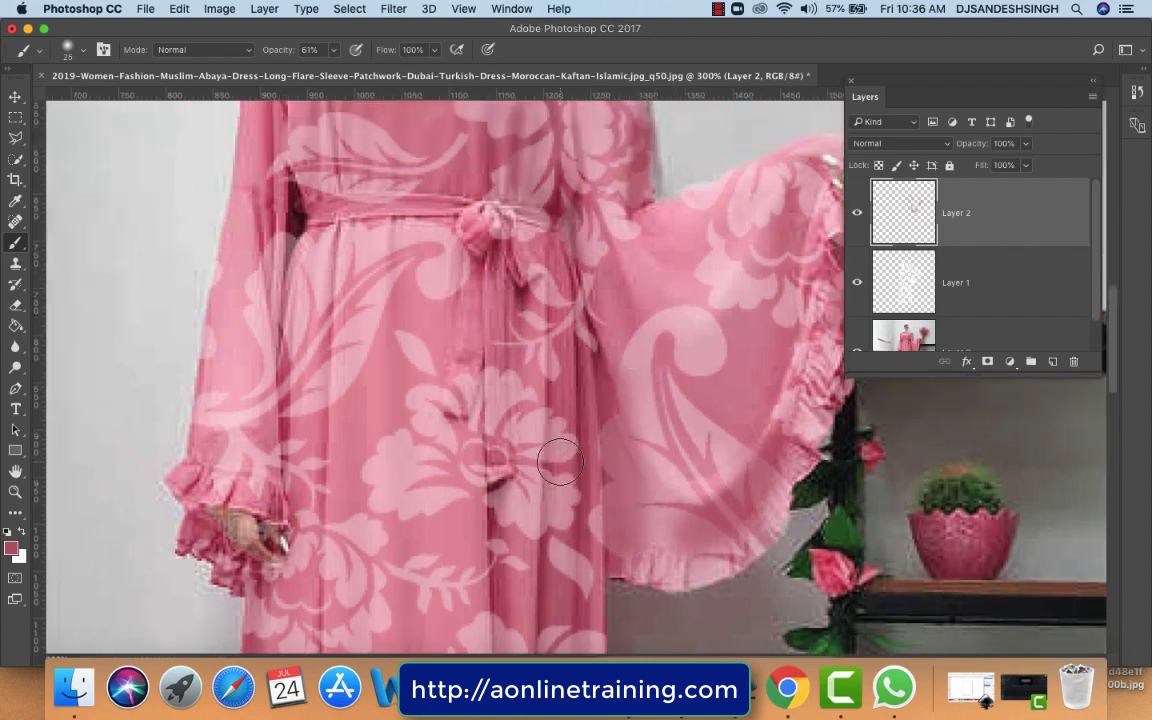
key("bracketleft")
left_click_drag(596, 622, 604, 463)
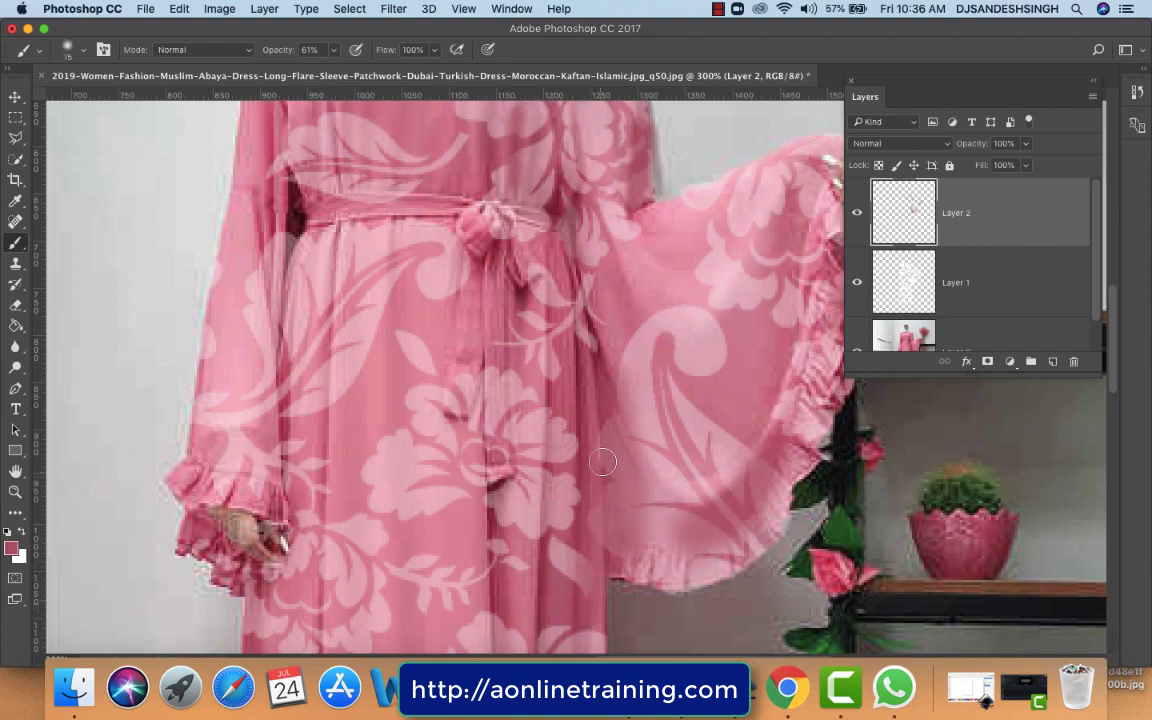
left_click_drag(564, 578, 566, 410)
left_click_drag(535, 471, 541, 523)
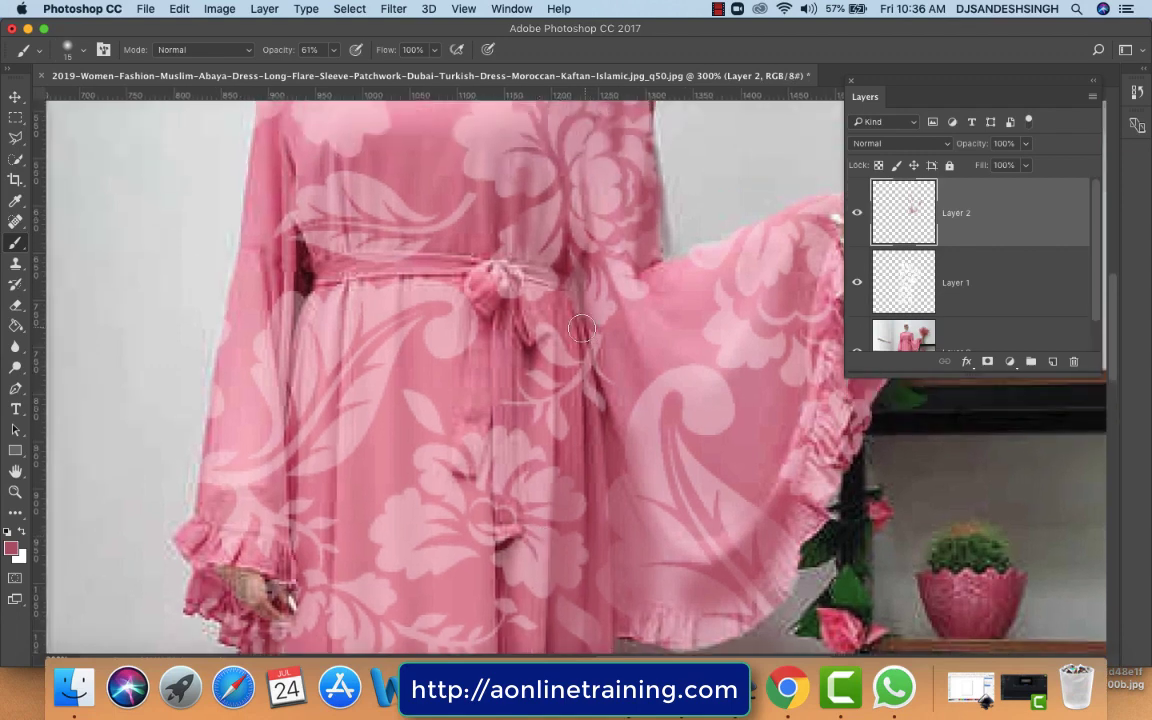
left_click_drag(569, 342, 570, 427)
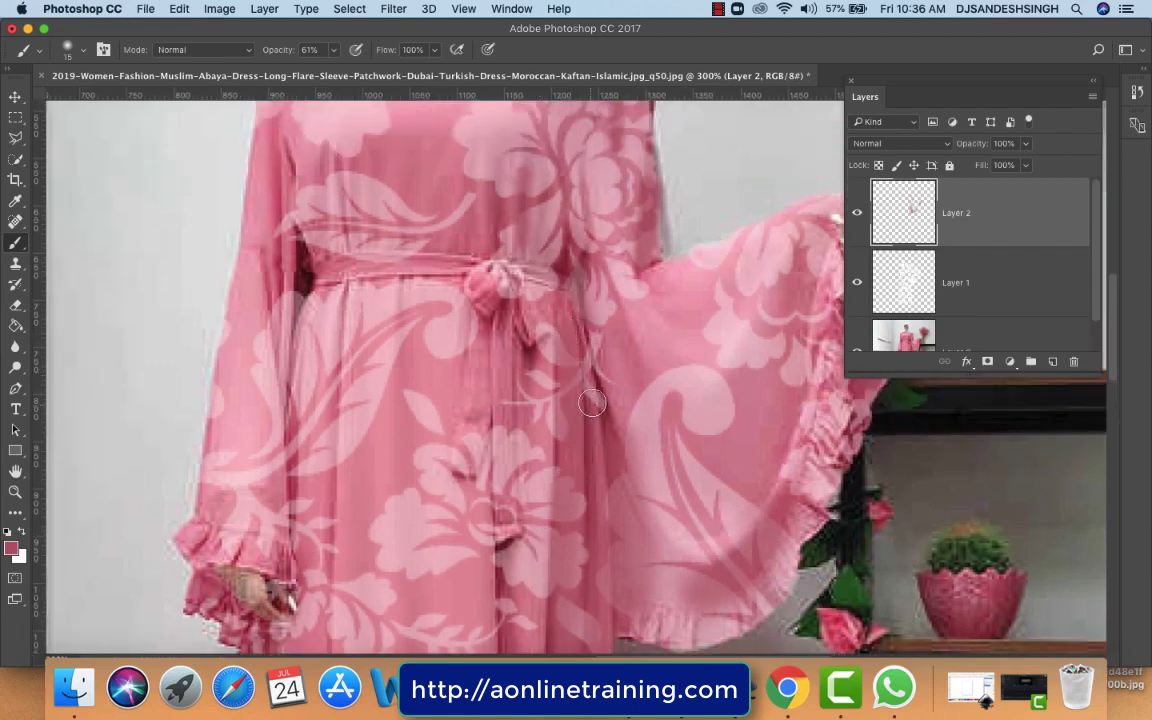
Shade the bodice across the lower part of the chest flower with a 30 px brush
scroll(600, 400, "left", 2)
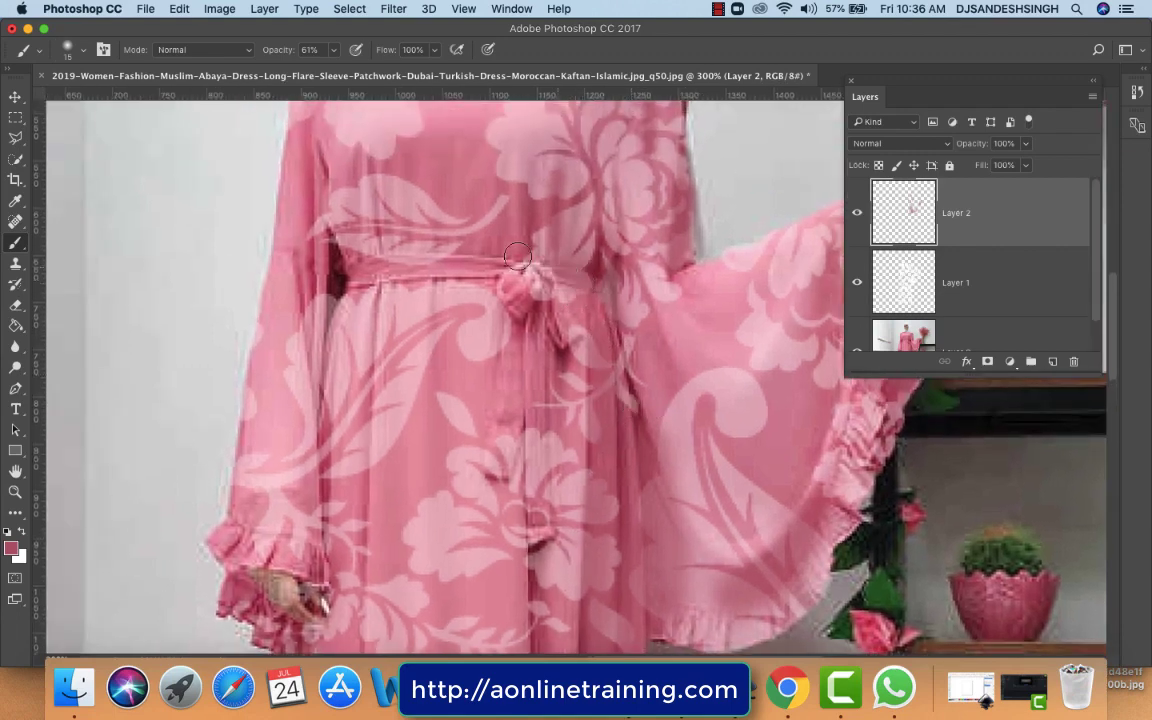
scroll(603, 285, "up", 3)
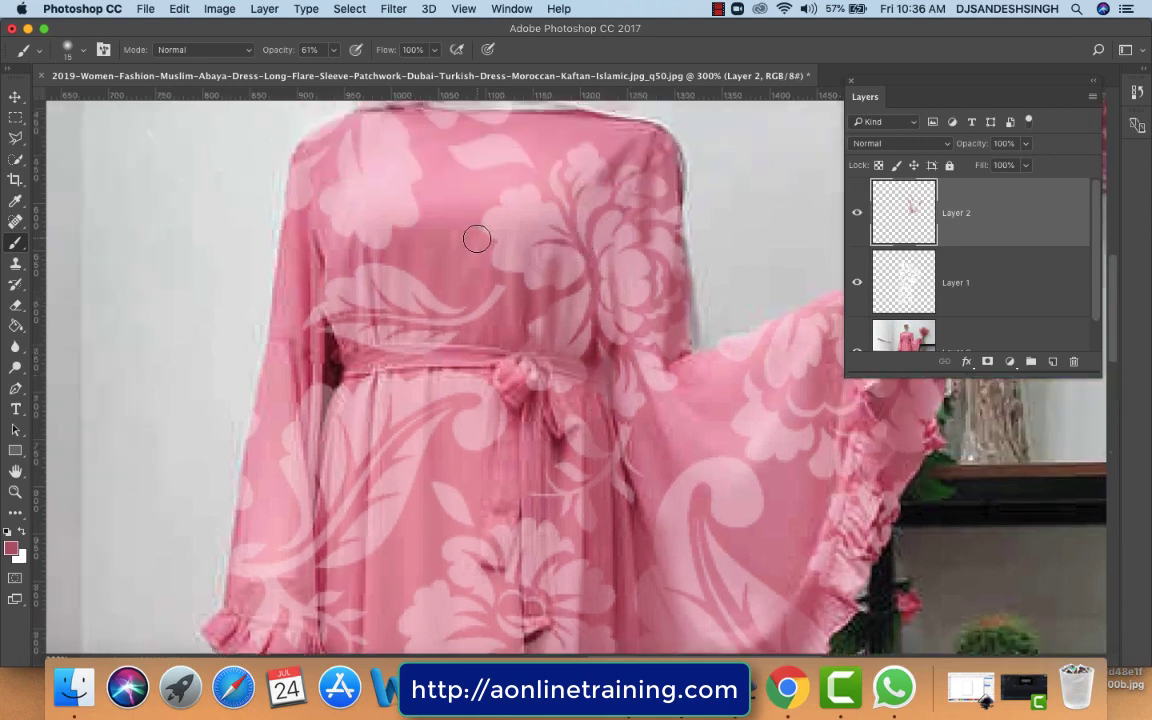
key("bracketright")
key("bracketright")
key("bracketright")
left_click_drag(483, 243, 589, 245)
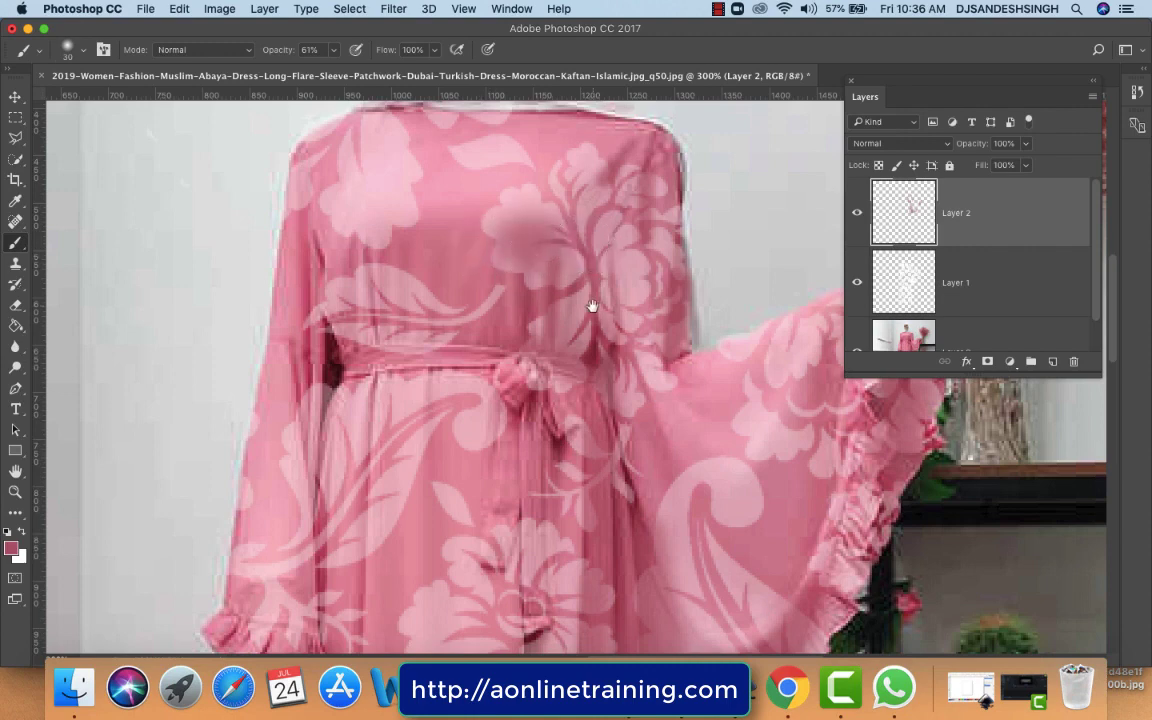
key("super+z")
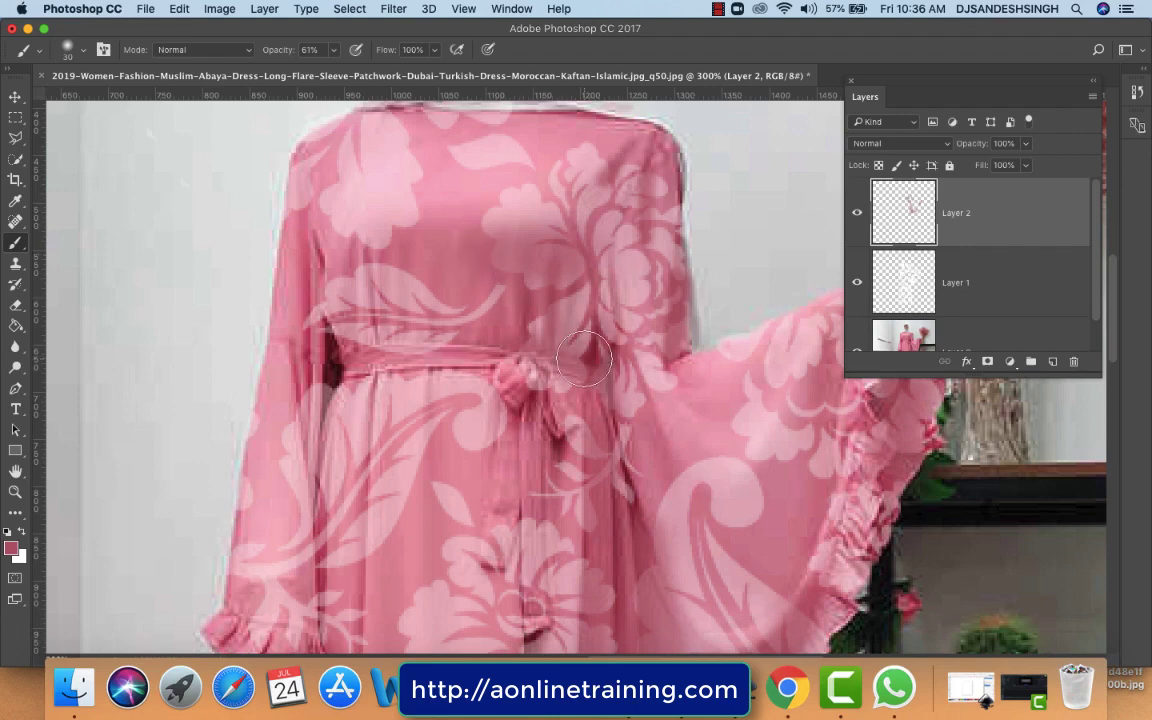
Shade the leaf on the bodice above the belt, and darken the neckline edge with a 10 px brush
left_click_drag(584, 360, 709, 366)
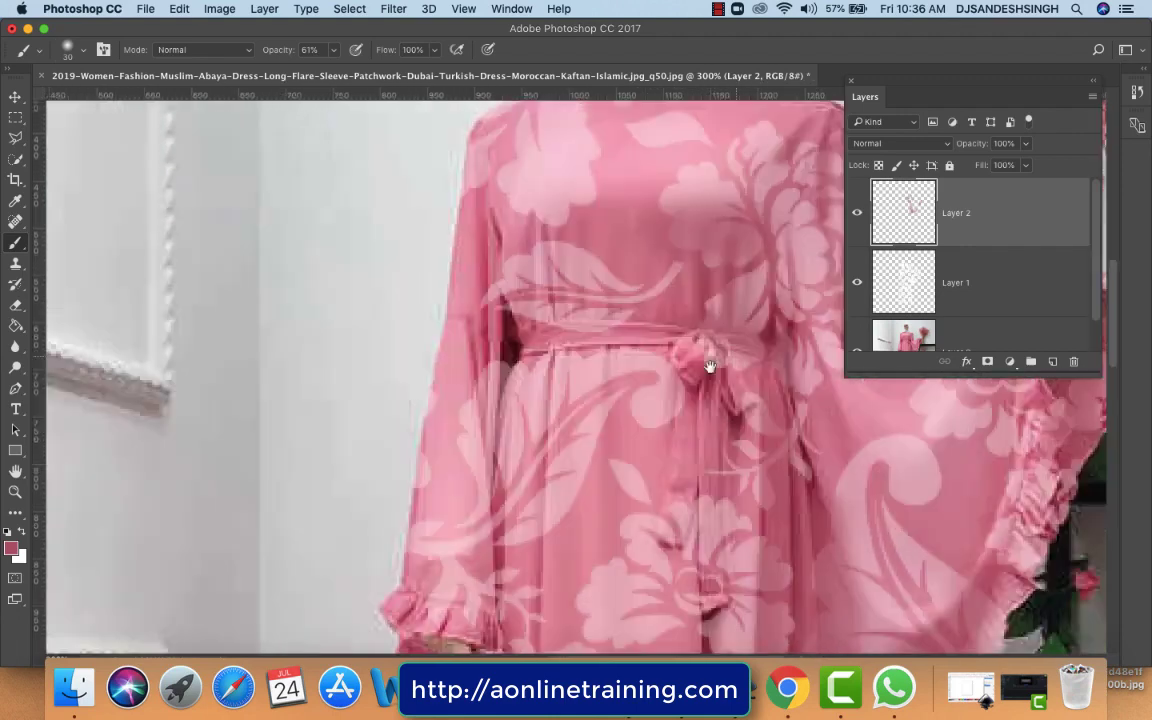
left_click_drag(597, 337, 572, 366)
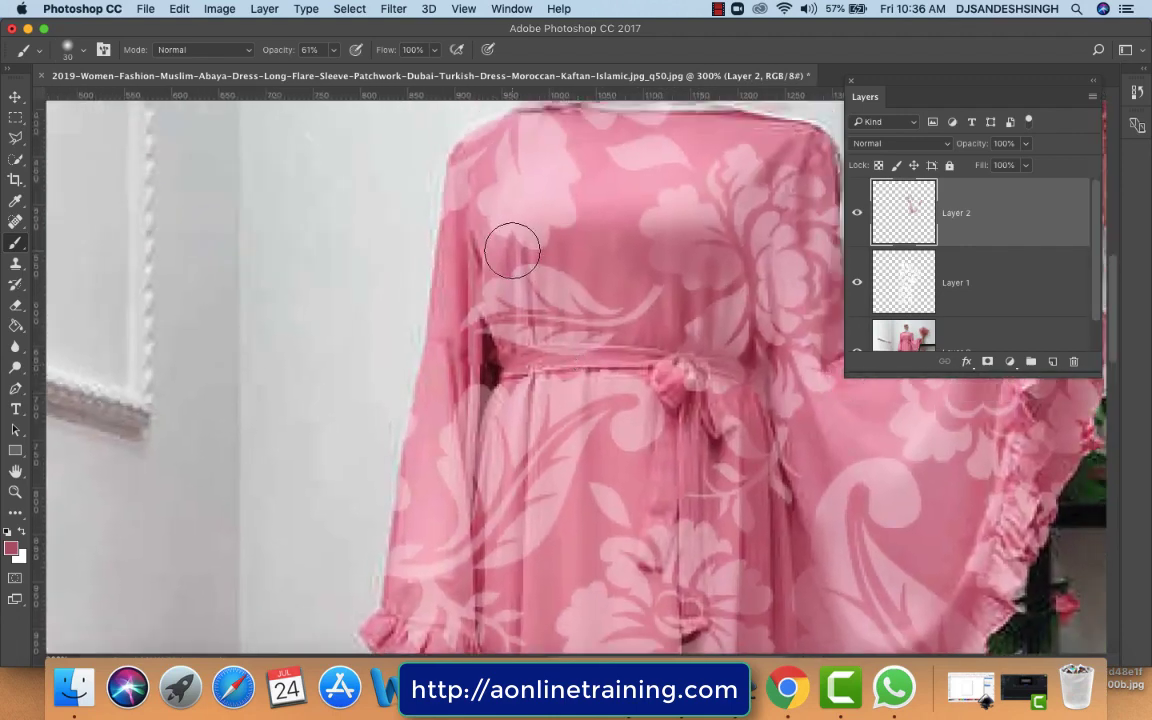
left_click_drag(511, 270, 511, 310)
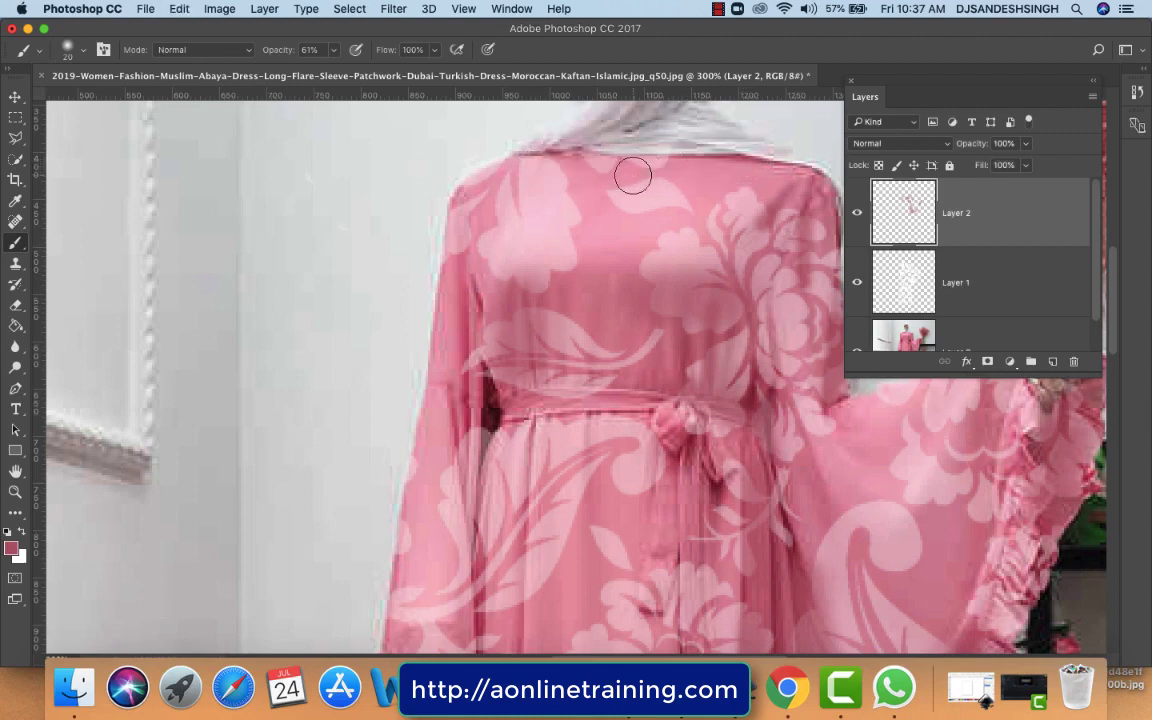
key("bracketleft")
left_click_drag(527, 159, 763, 160)
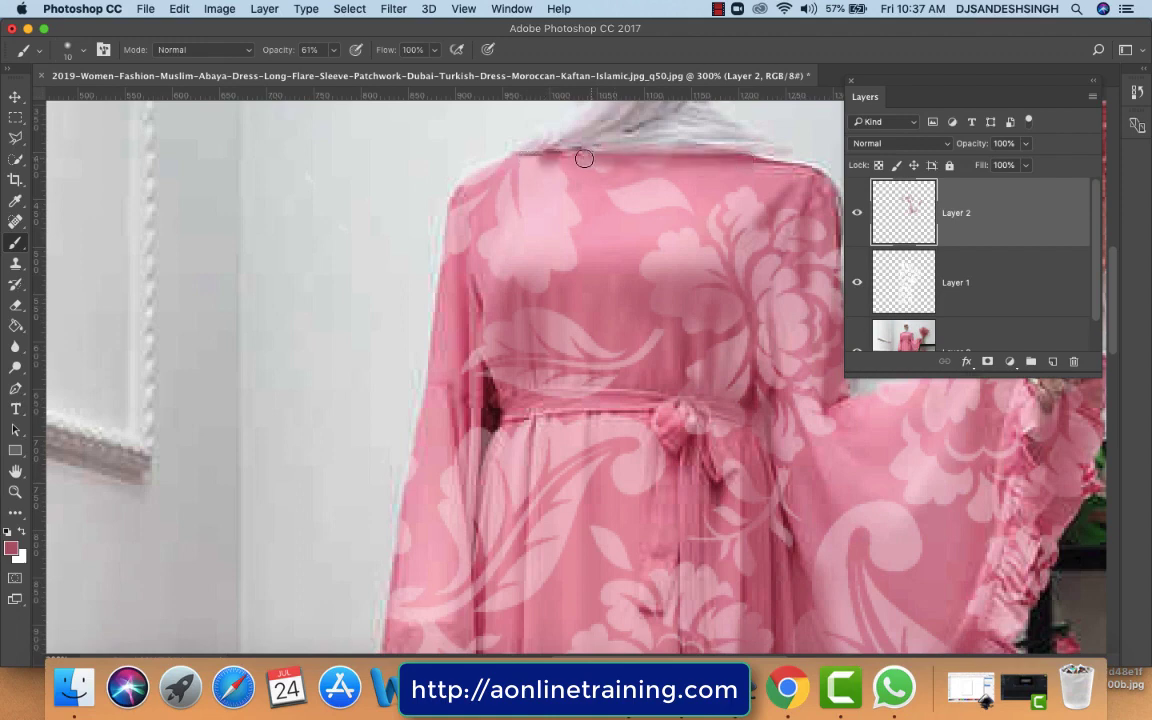
left_click_drag(584, 159, 502, 160)
Paint a shadow along the inner seam of the lowered sleeve beside the bodice and skirt with the 10 px brush
key("space")
mouse_move(563, 298)
left_mouse_down()
mouse_move(558, 239)
mouse_move(514, 229)
left_mouse_up()
left_click_drag(463, 152, 470, 340)
key("space")
left_click_drag(478, 391, 478, 326)
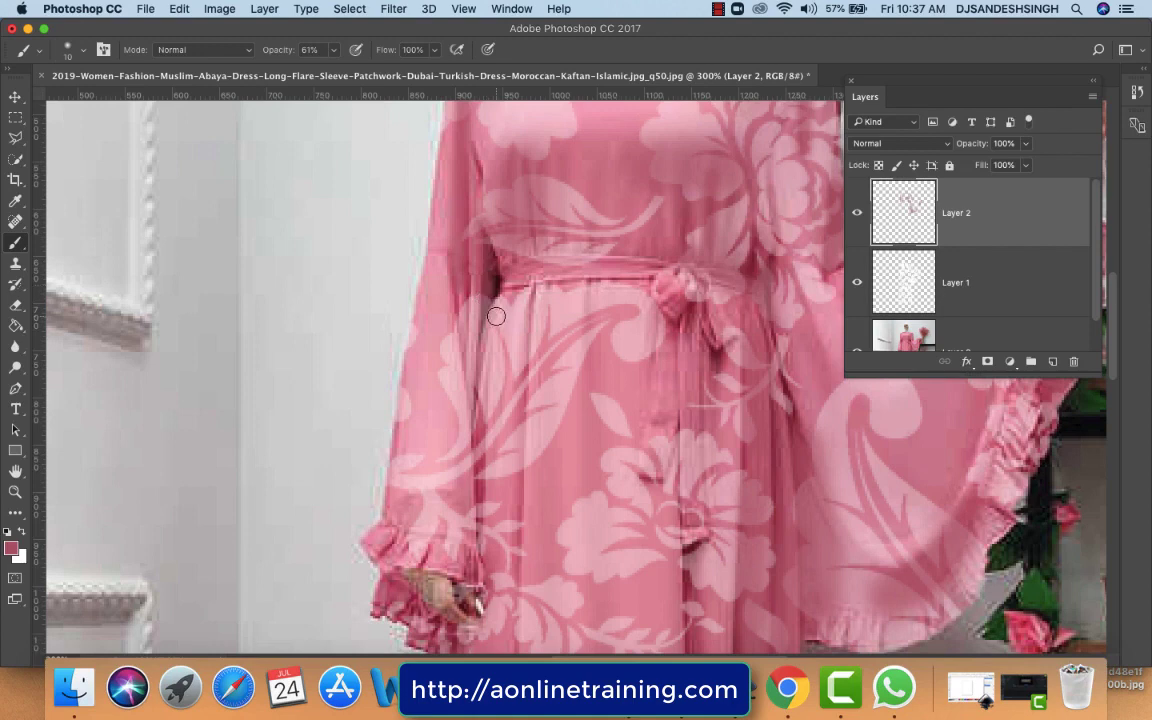
key("space")
left_click_drag(517, 311, 499, 246)
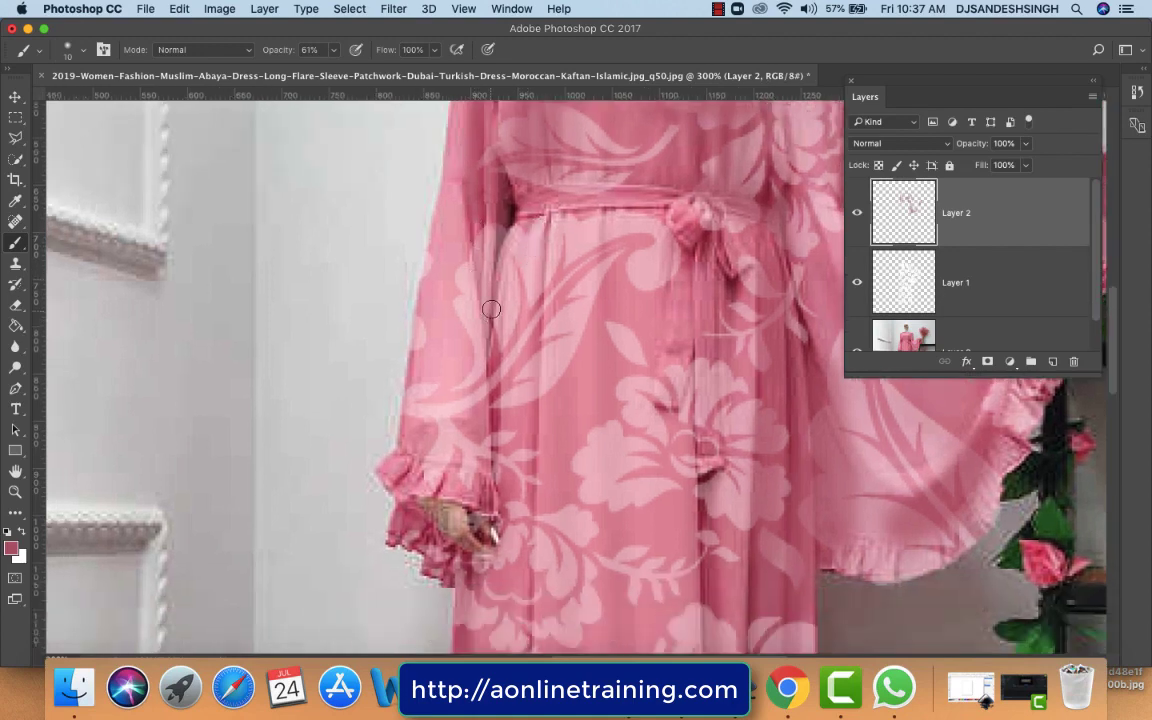
Shade the outer edges of the sleeves and shoulders on Layer 2 with the 10 px brush
key("space")
left_click_drag(537, 349, 536, 234)
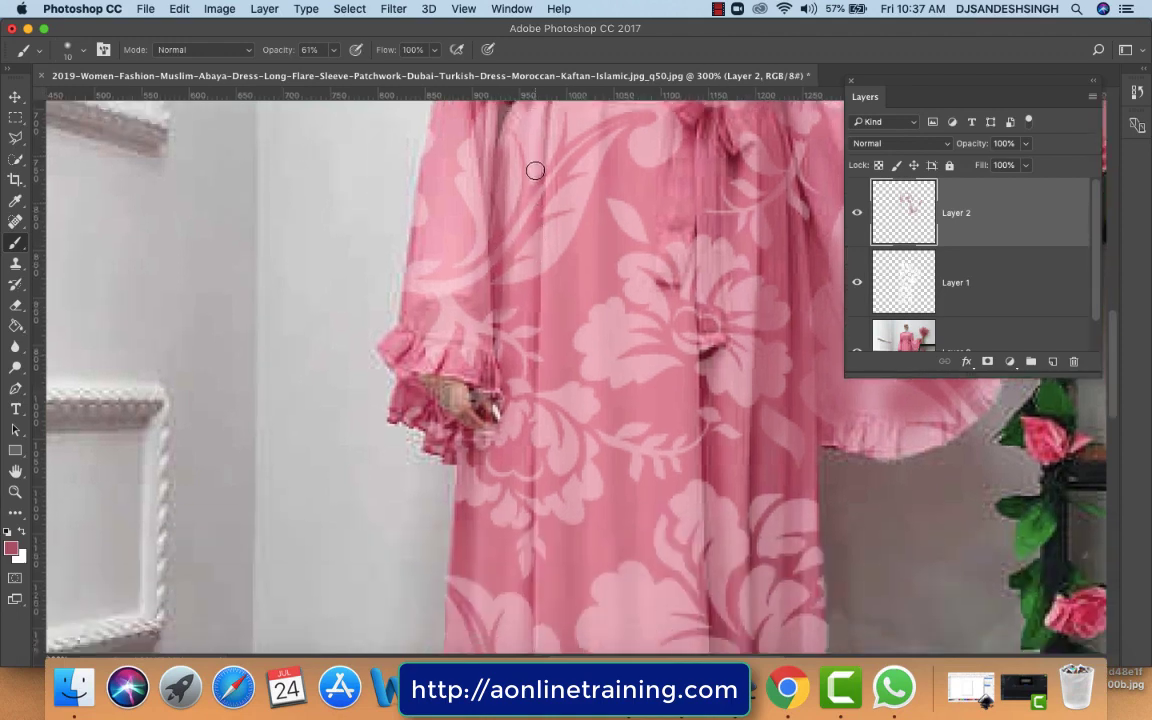
left_click_drag(535, 171, 334, 355)
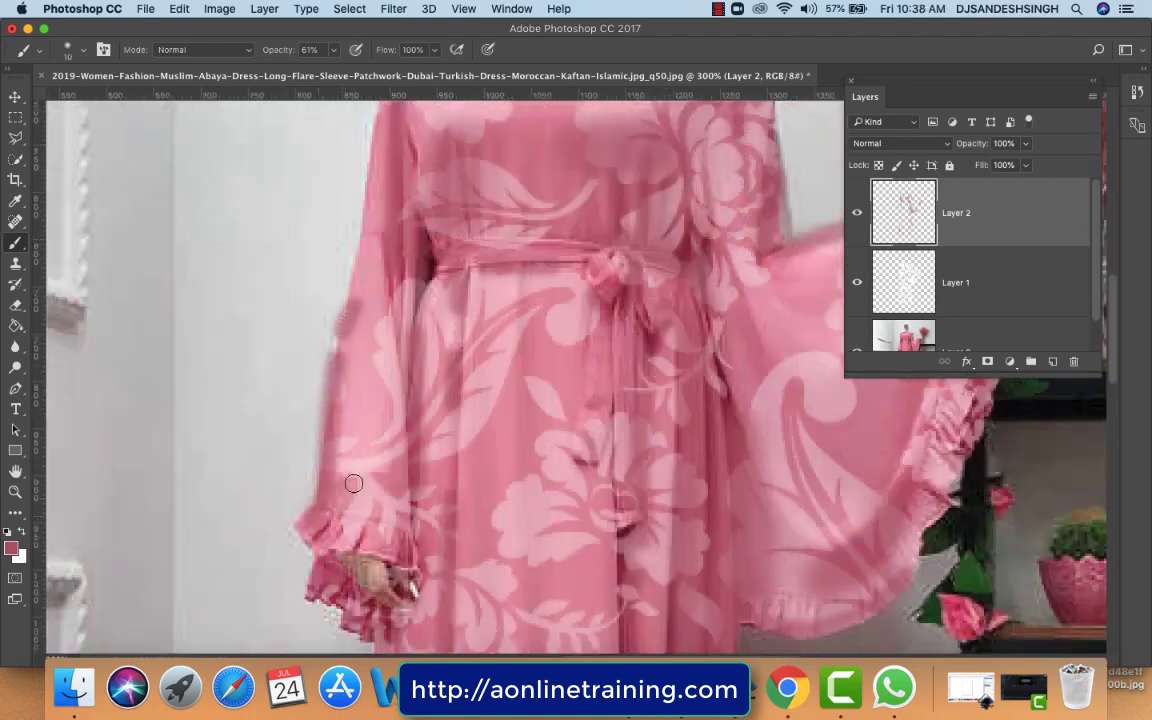
scroll(375, 360, "up", 5)
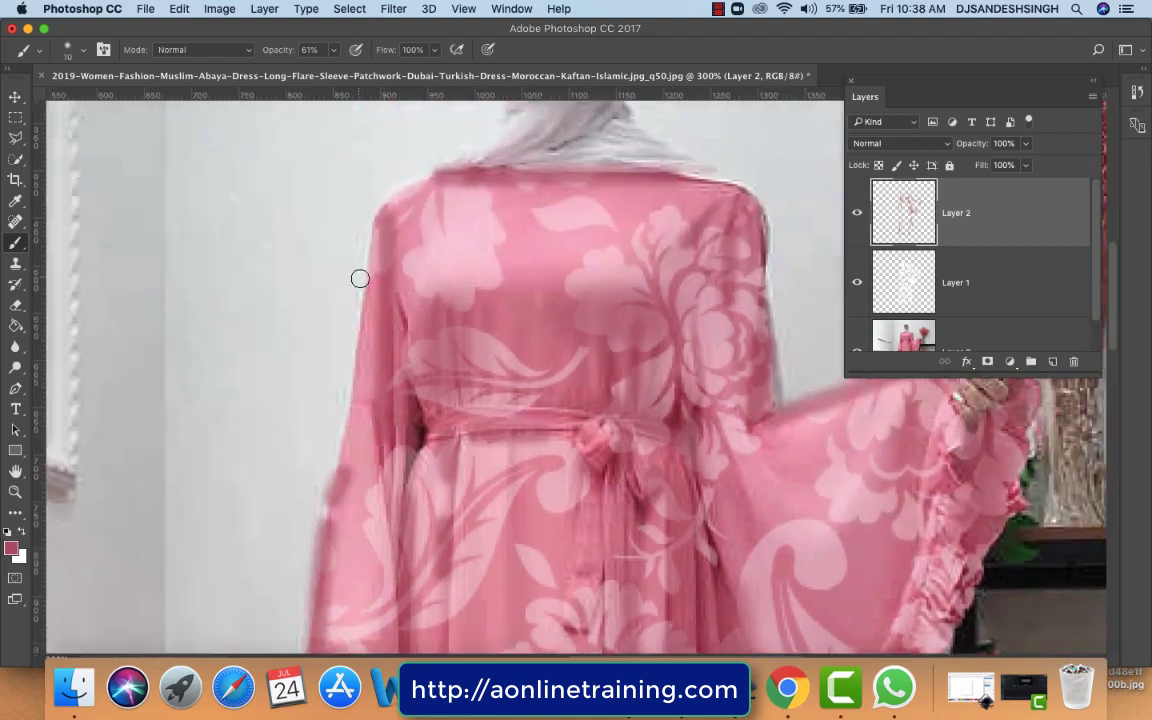
left_click_drag(494, 337, 466, 303)
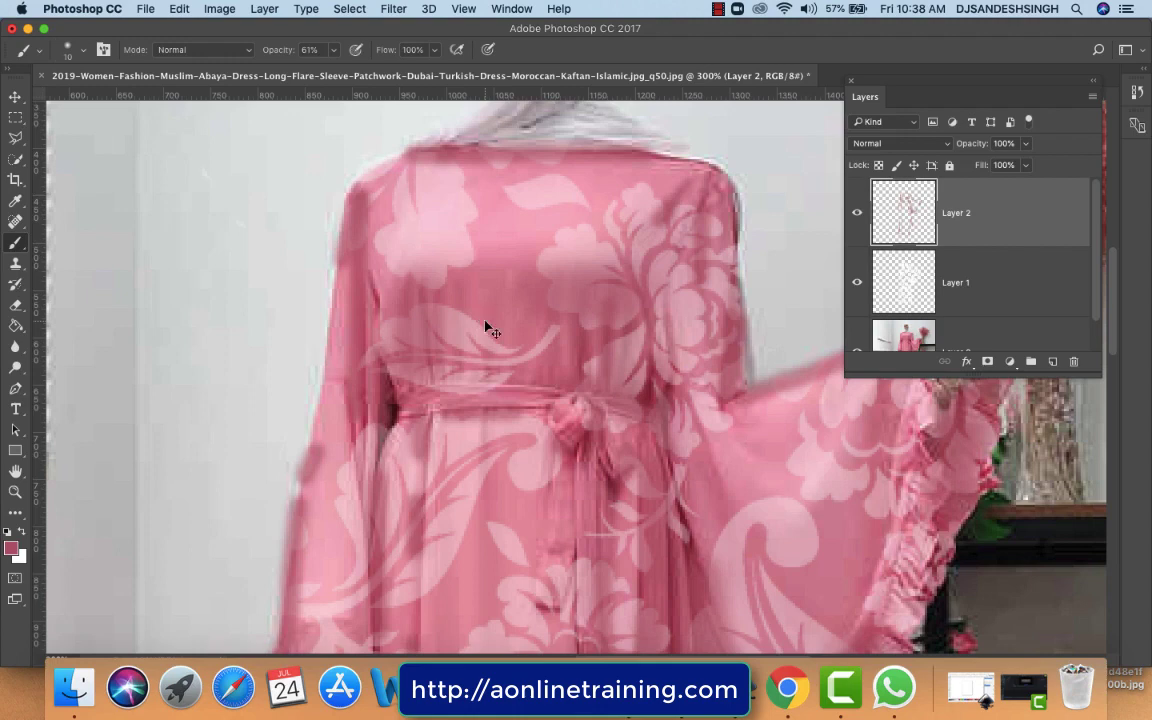
View the full dress at 100% zoom and lower the shading layer's opacity to about 55%
key("super+1")
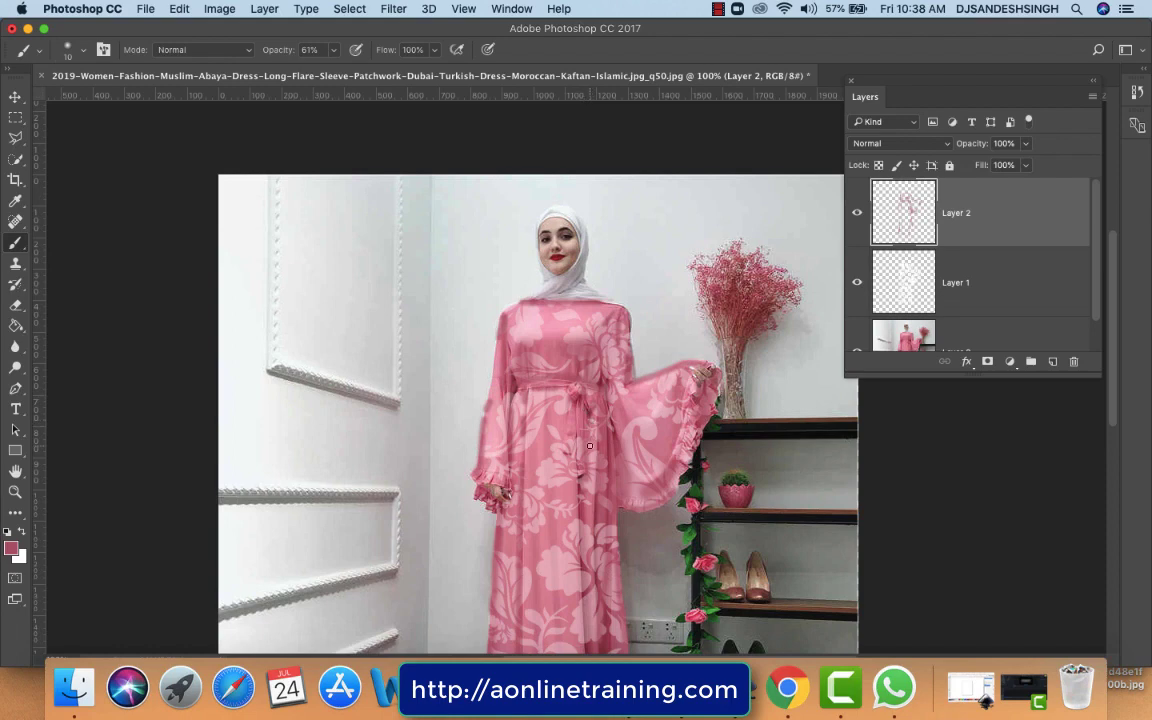
left_click_drag(595, 440, 547, 307)
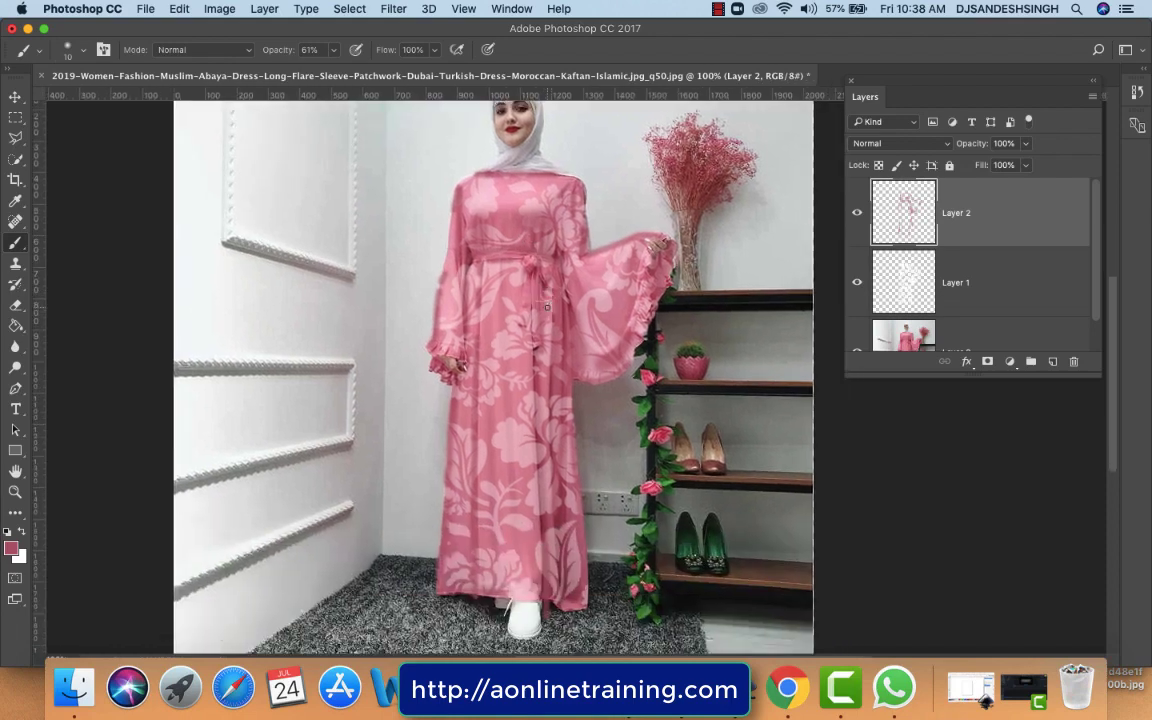
left_click(1024, 148)
left_click(995, 165)
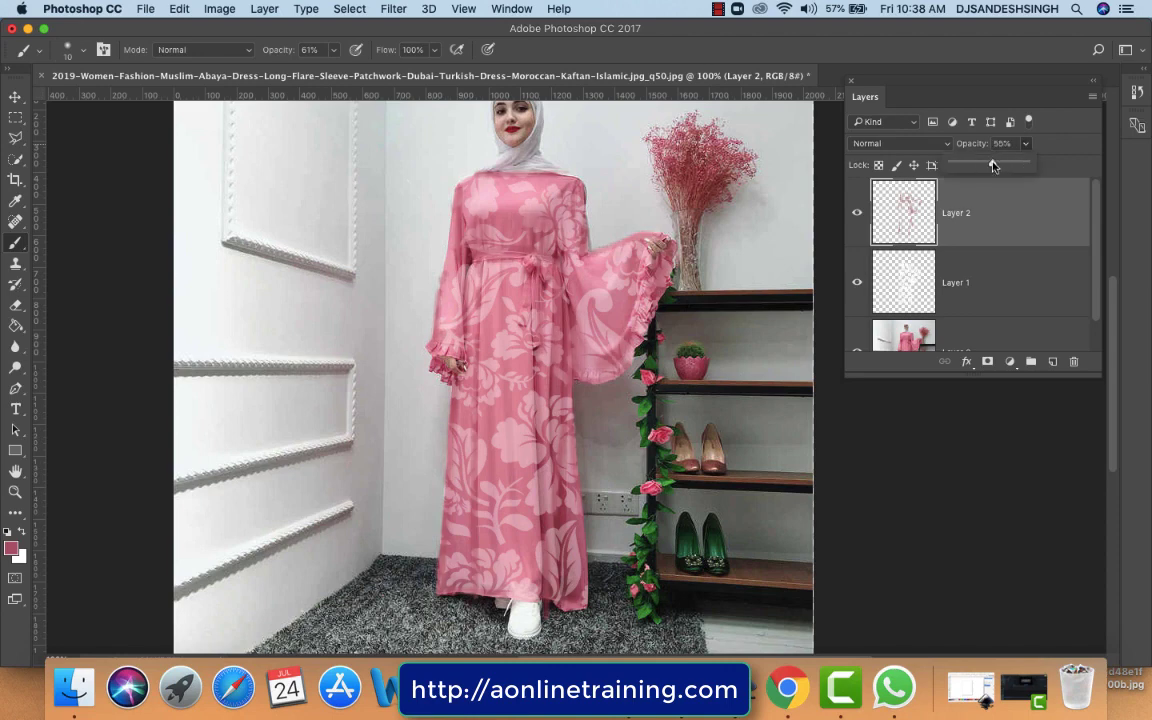
Raise the opacity of the shading on Layer 2 to 100%
left_click_drag(998, 166, 1022, 166)
left_click(1025, 143)
left_click_drag(1024, 166, 1059, 177)
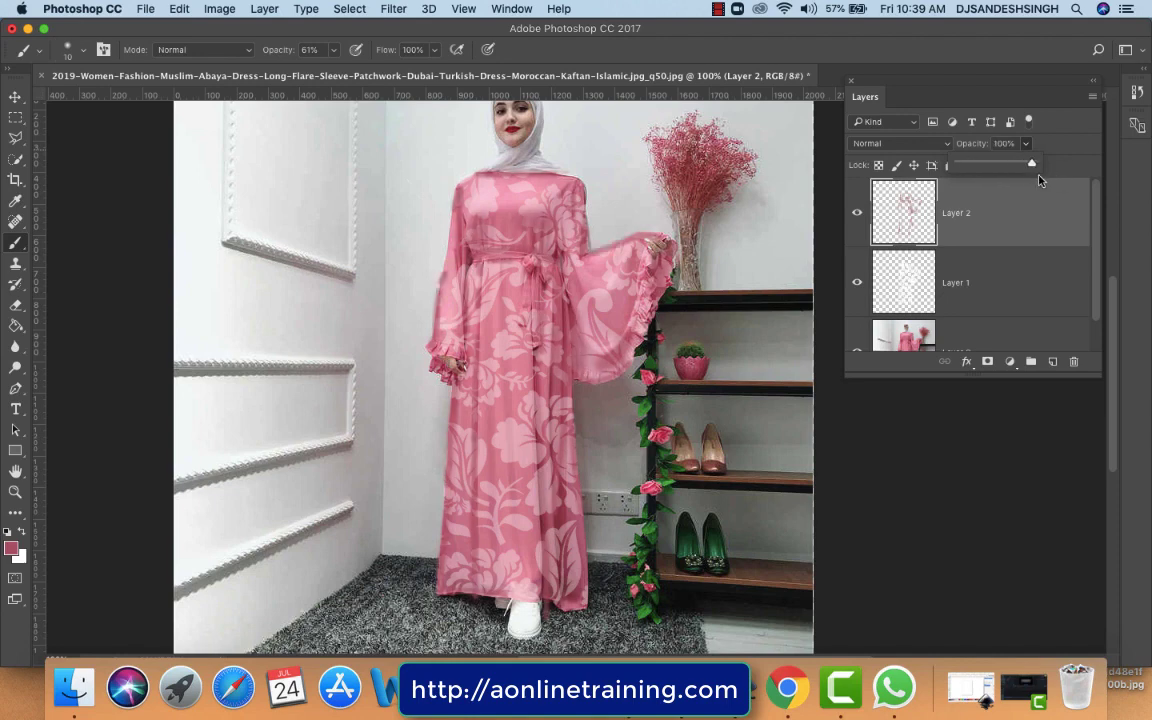
left_click_drag(970, 172, 1012, 170)
Soften the painted shading on Layer 2 with a Gaussian Blur of about 2 pixels radius
left_click(349, 9)
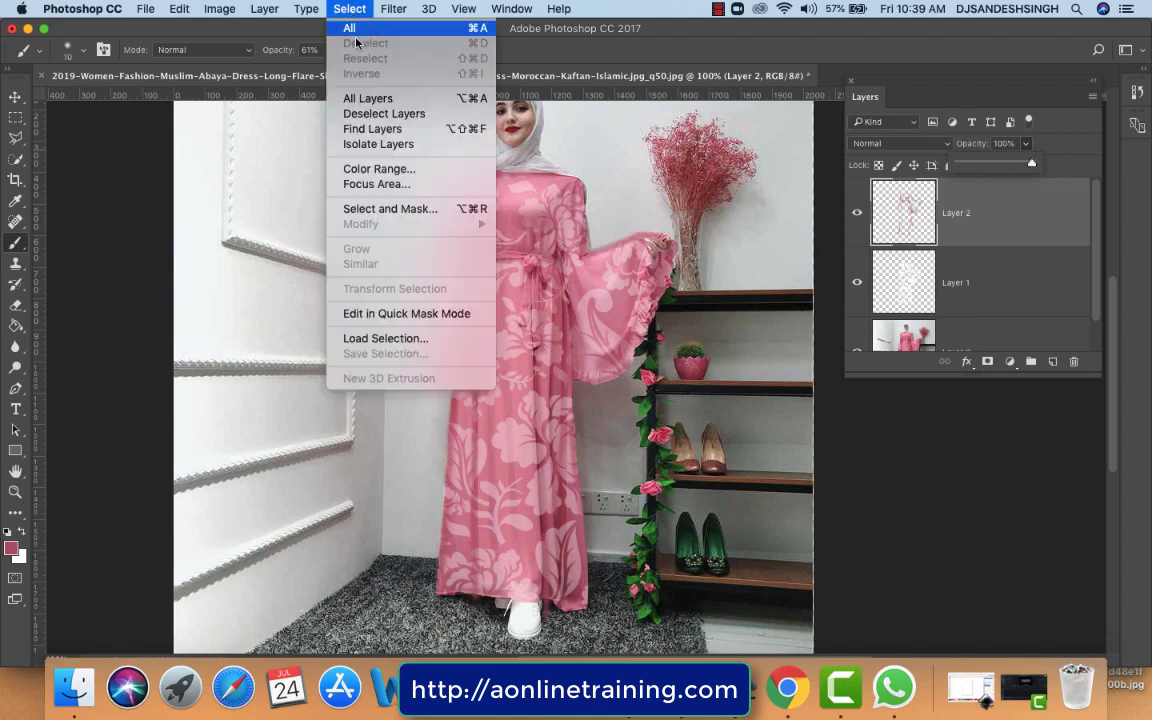
mouse_move(385, 12)
mouse_move(428, 199)
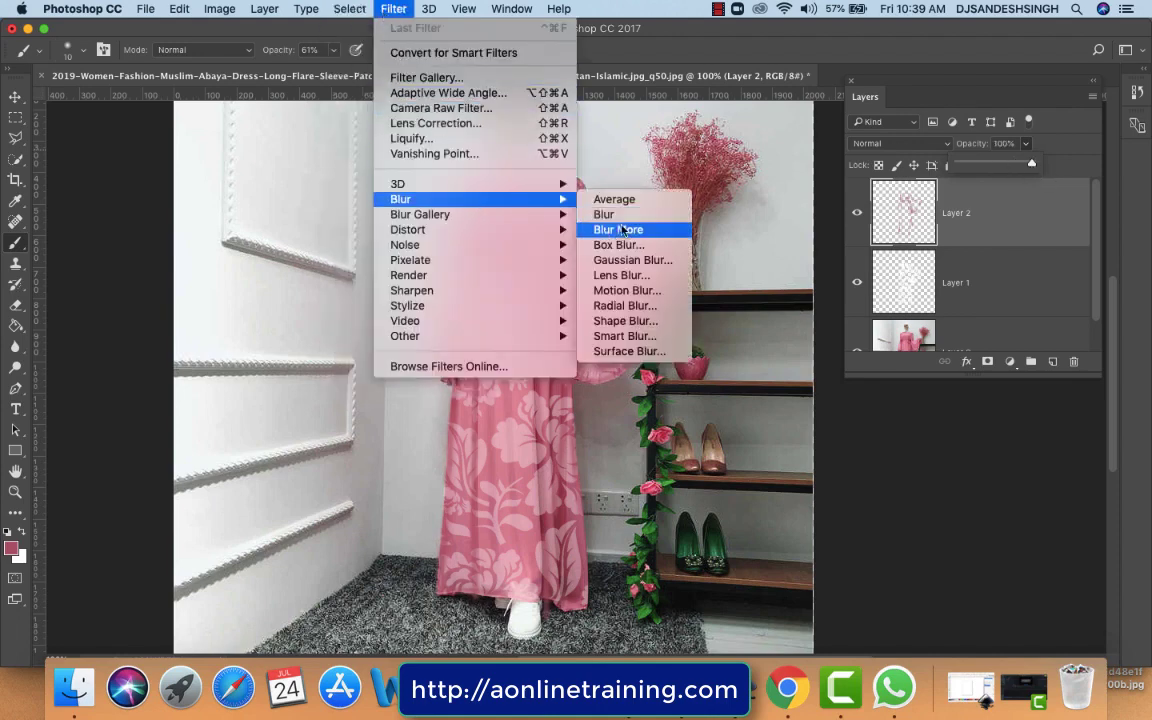
left_click(635, 260)
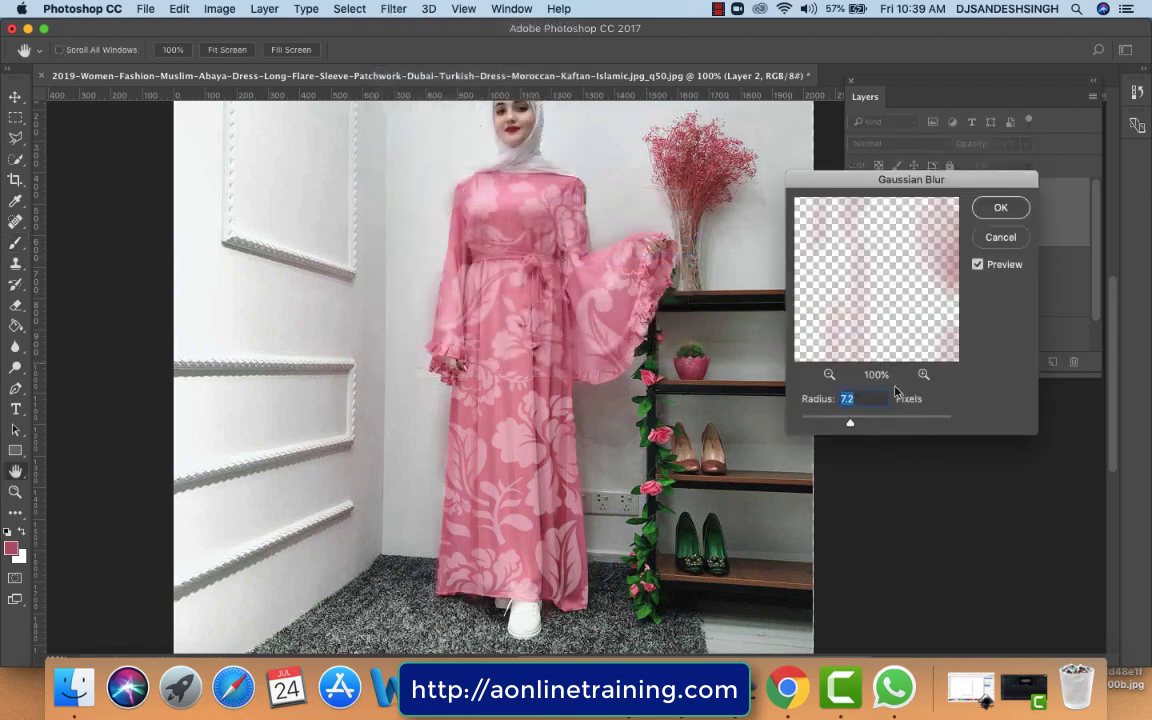
left_click(816, 424)
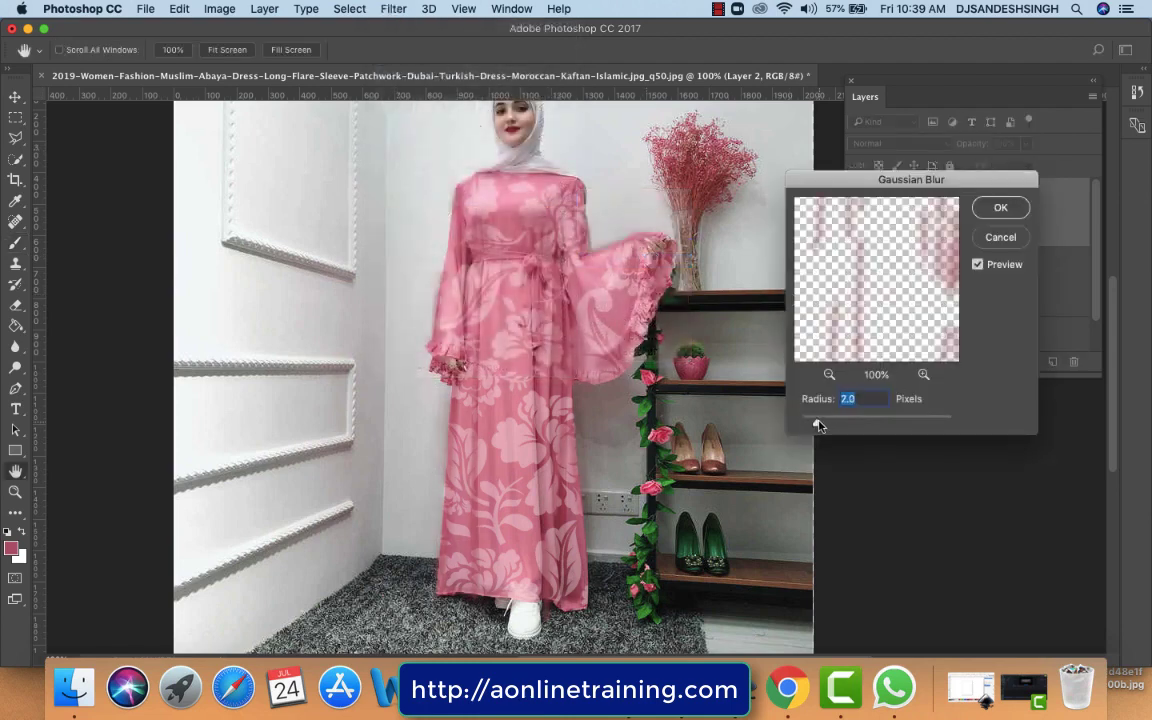
left_click_drag(818, 425, 823, 427)
left_click(999, 207)
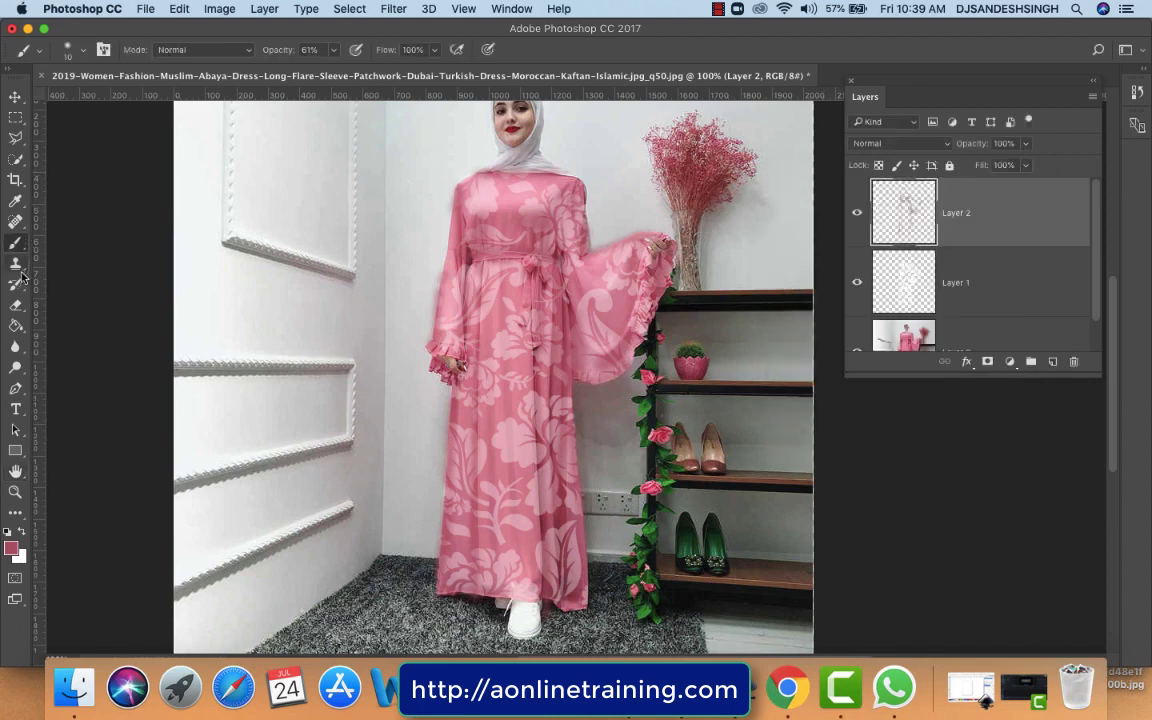
Switch to the Eraser at 25 px on Layer 2 and view the whole picture at 66.7% zoom
left_click(15, 305)
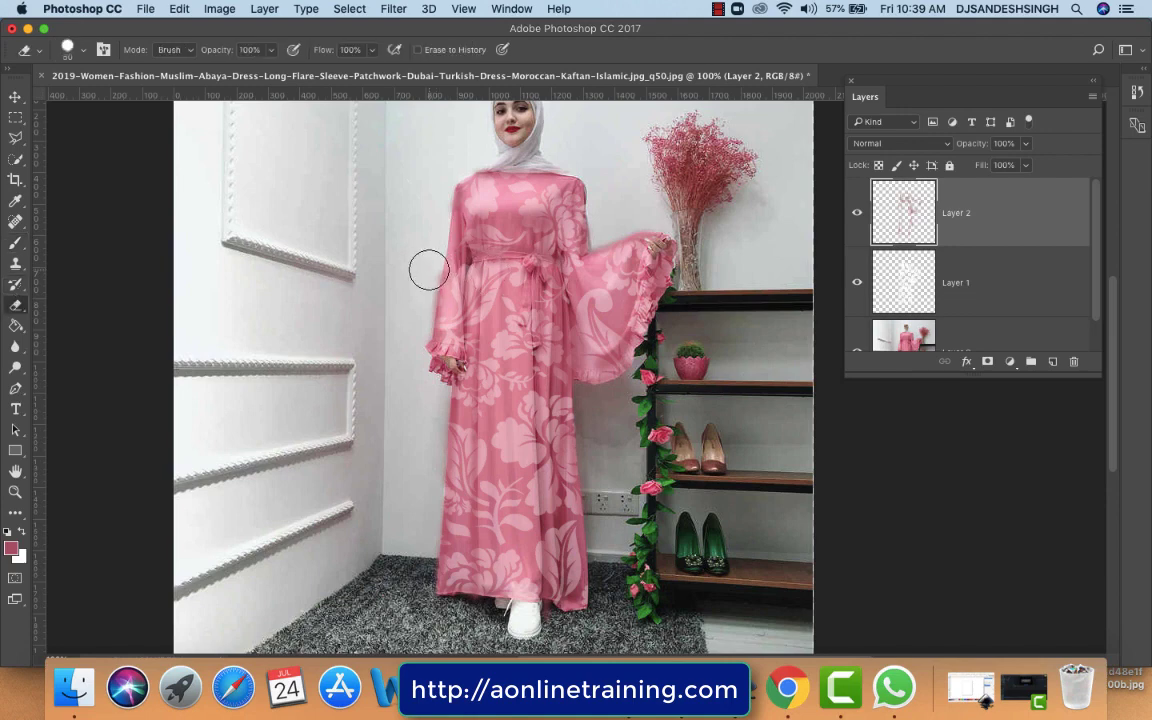
key("bracketleft")
key("bracketleft")
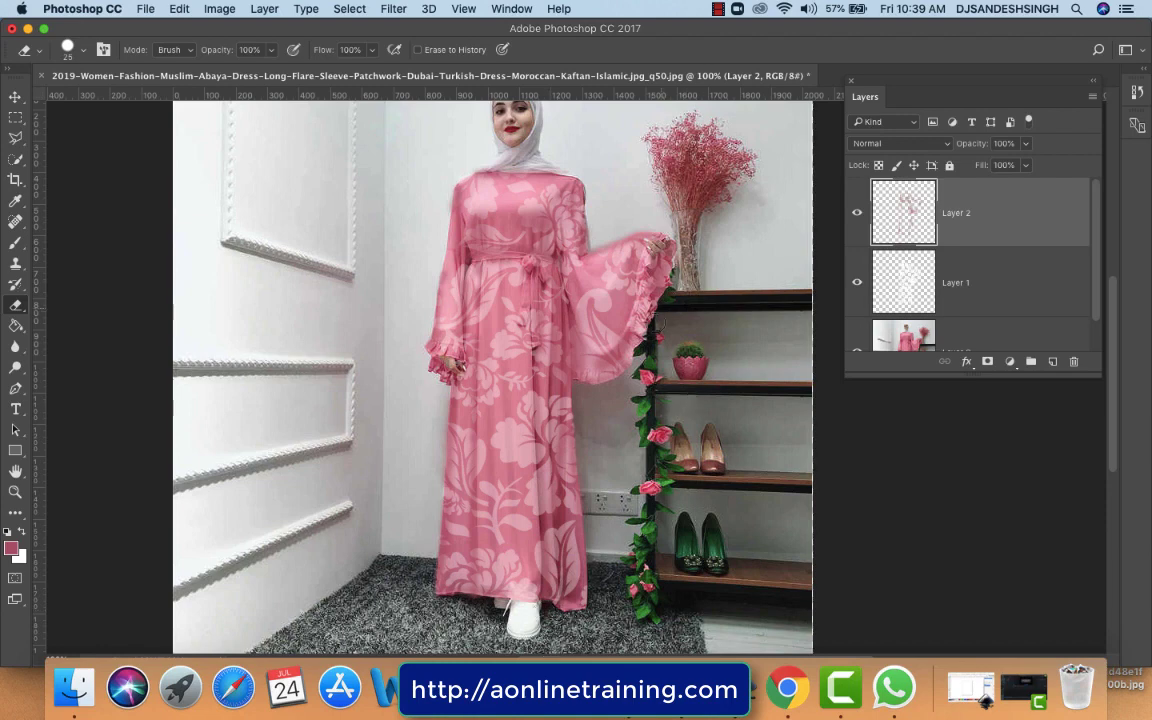
left_click_drag(641, 357, 668, 374)
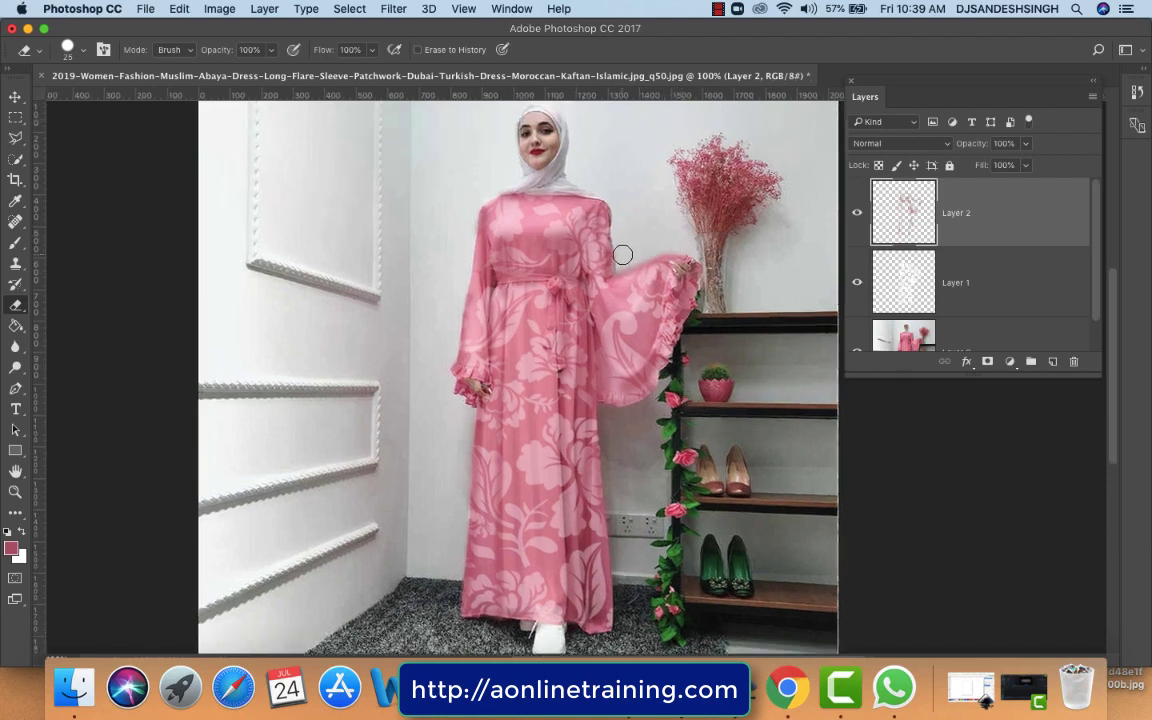
left_click_drag(585, 224, 598, 230)
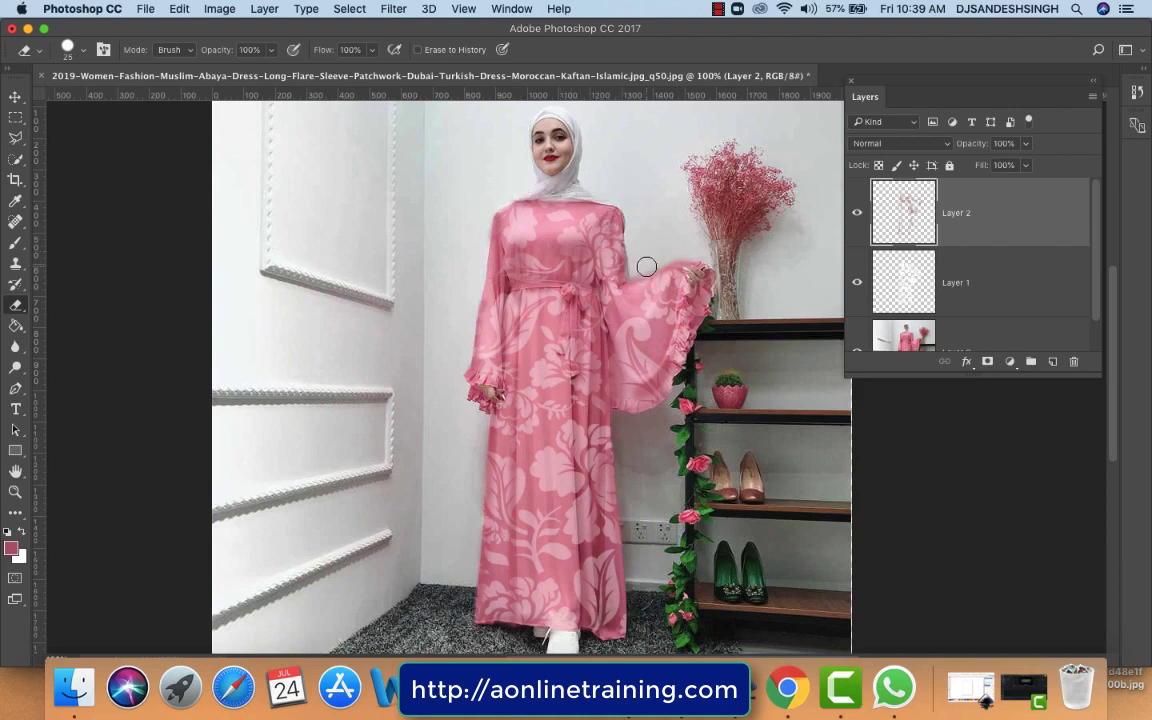
key("super+minus")
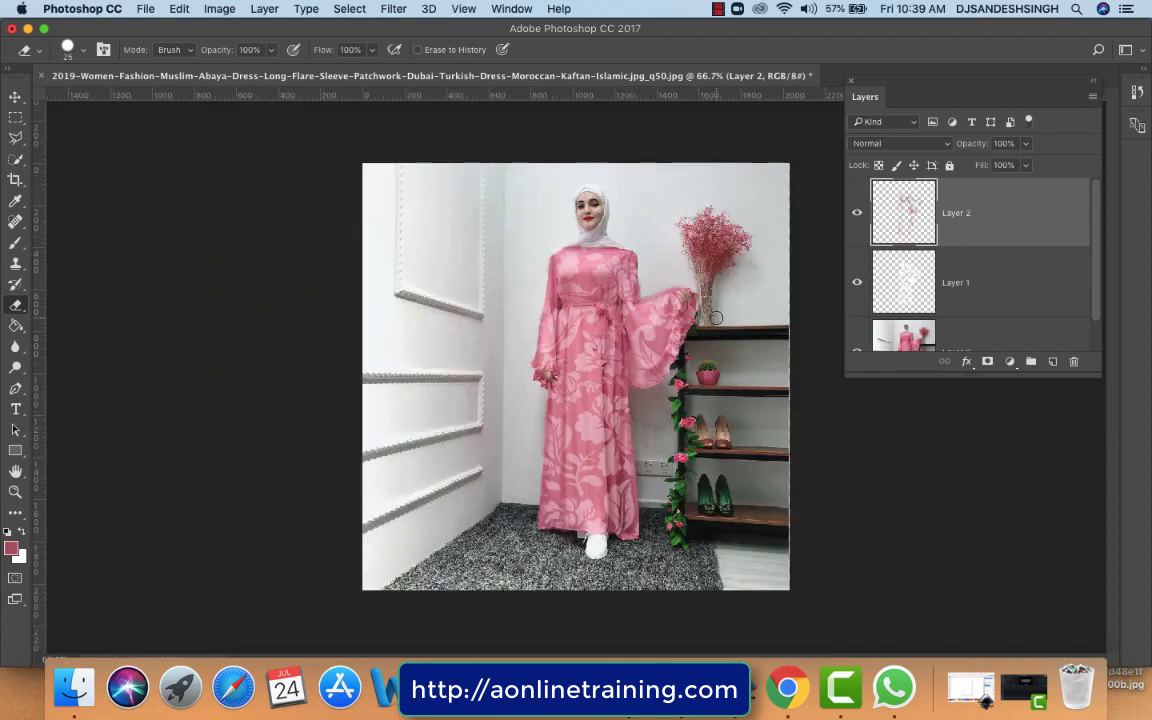
left_click(718, 9)
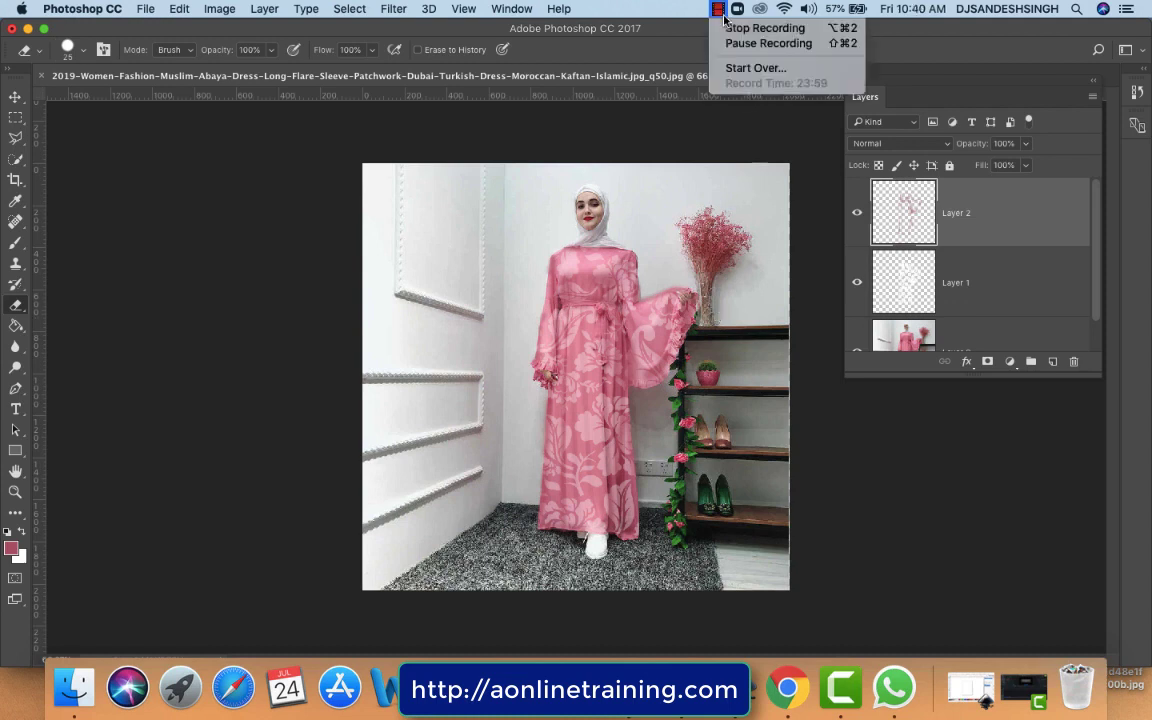